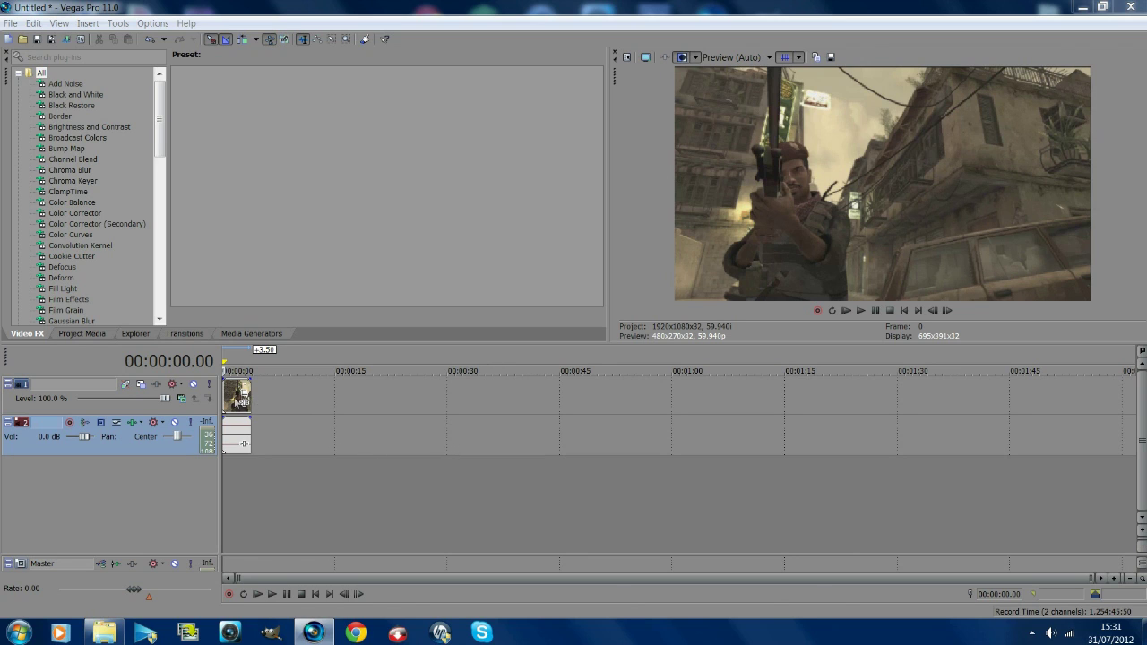
- Separate the clip's audio from its video and delete the audio event from the audio track
{"action": "left_click", "coordinate": [229, 406]}
{"action": "scroll", "coordinate": [227, 403], "scroll_direction": "up", "scroll_amount": 3}
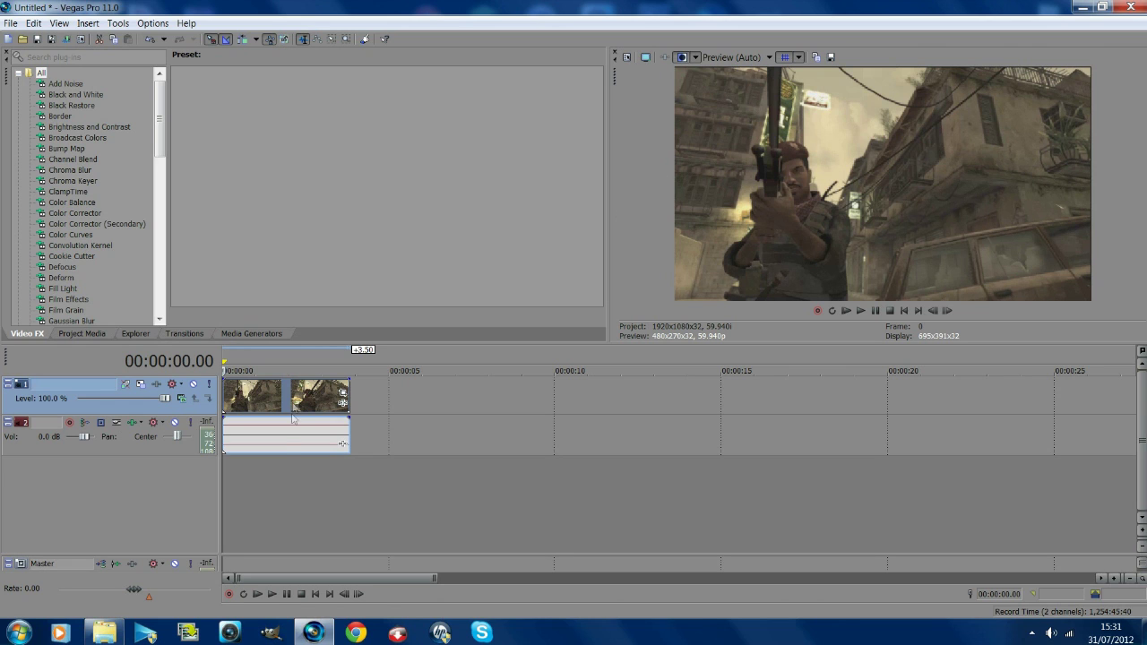
{"action": "left_click", "coordinate": [287, 443]}
{"action": "right_click", "coordinate": [287, 443]}
{"action": "left_click", "coordinate": [272, 440]}
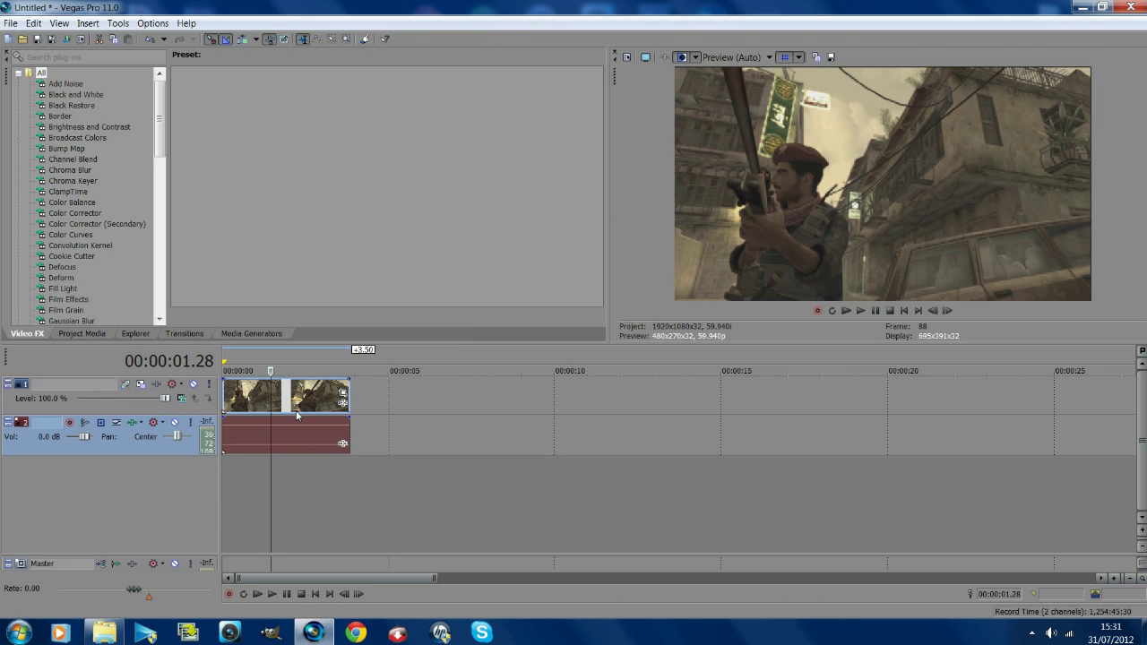
{"action": "key", "text": "Delete"}
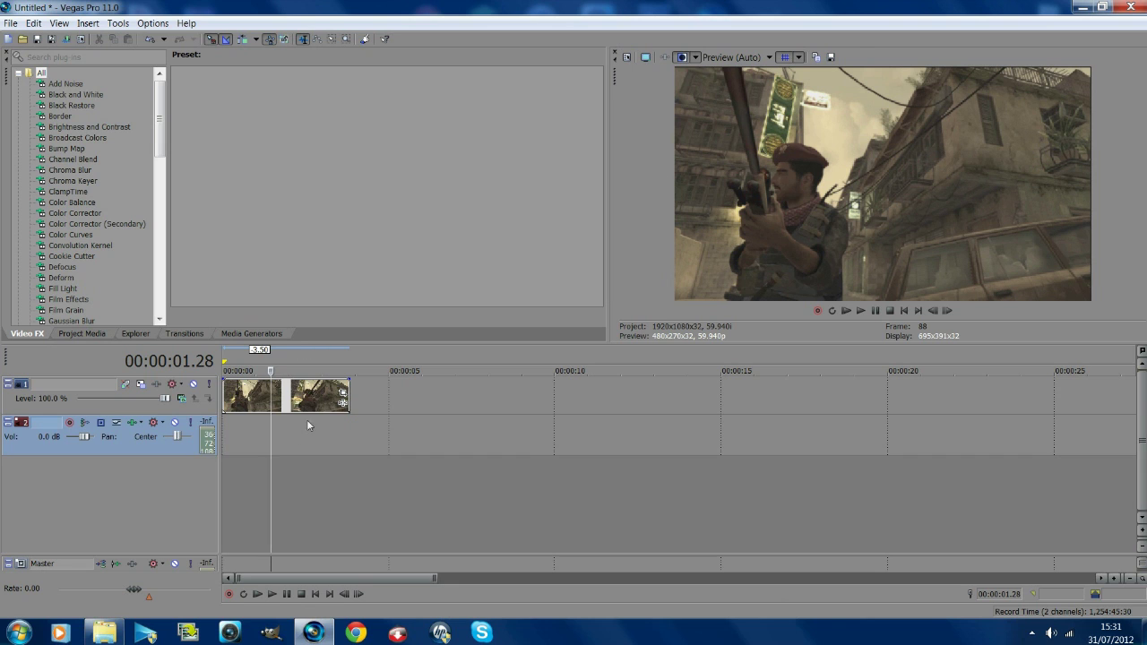
- Disable resample and turn off Maintain aspect ratio in the properties of the video event
{"action": "right_click", "coordinate": [306, 408]}
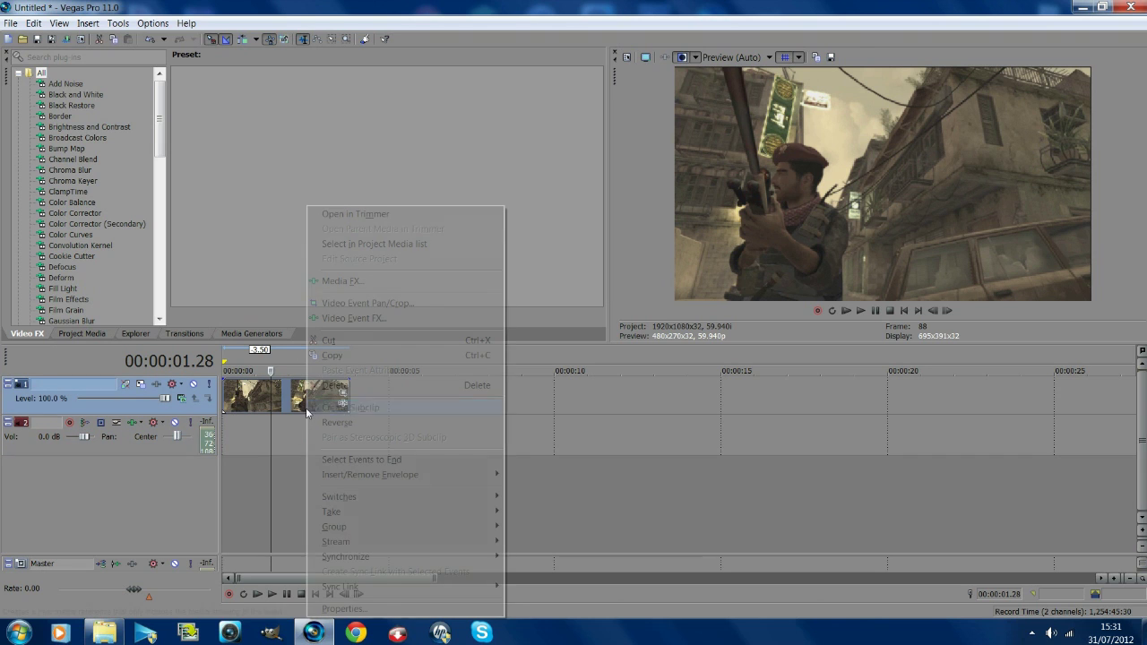
{"action": "left_click", "coordinate": [375, 614]}
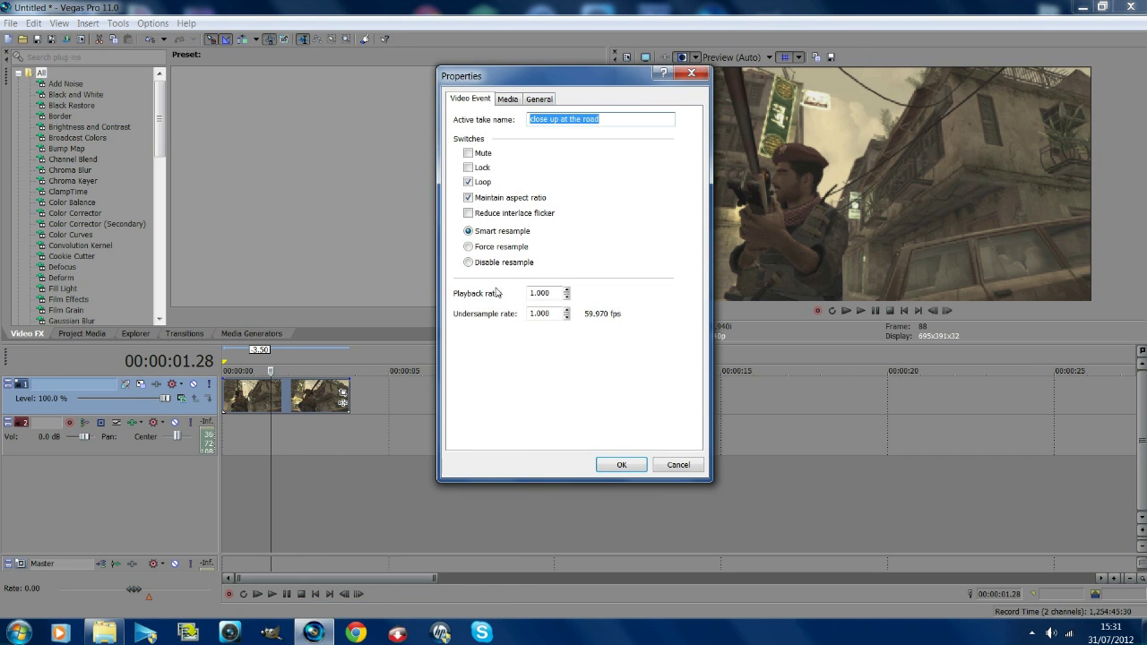
{"action": "left_click", "coordinate": [468, 262]}
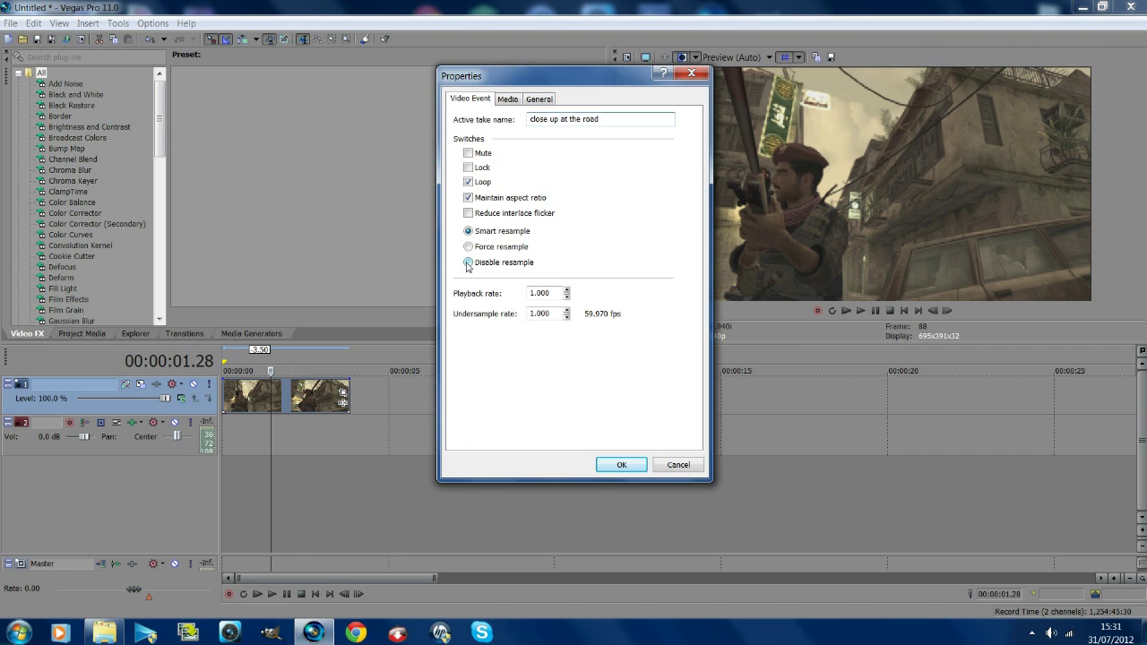
{"action": "left_click", "coordinate": [468, 198]}
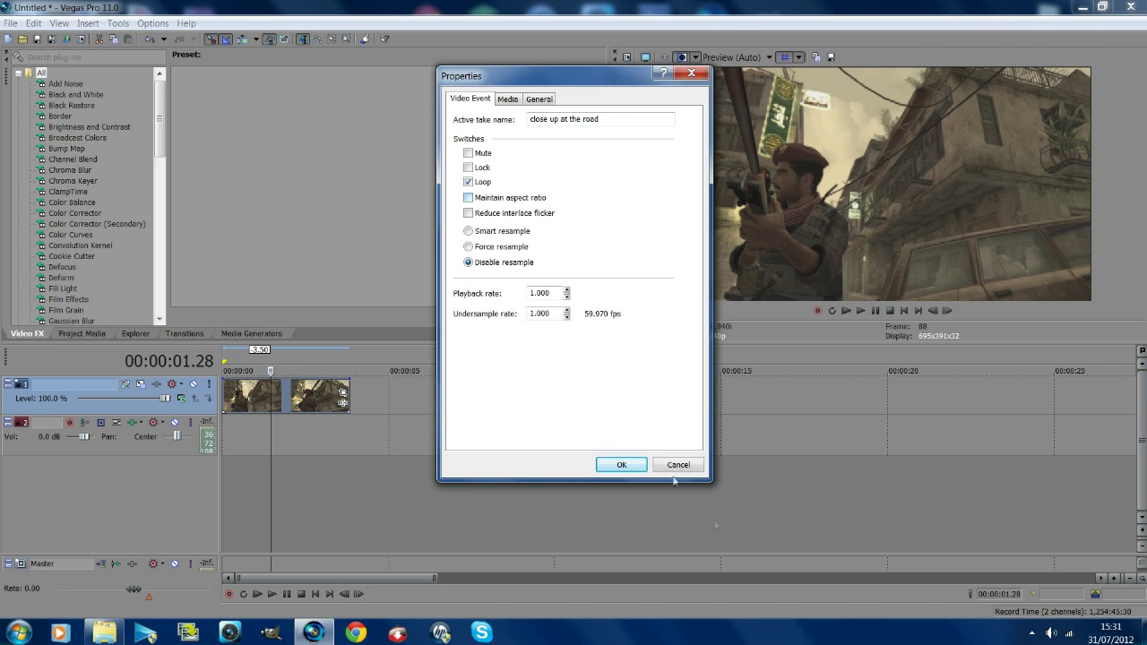
{"action": "left_click", "coordinate": [627, 465]}
- Shrink the clip's Pan/Crop frame slightly at the first position keyframe
{"action": "left_click", "coordinate": [343, 402]}
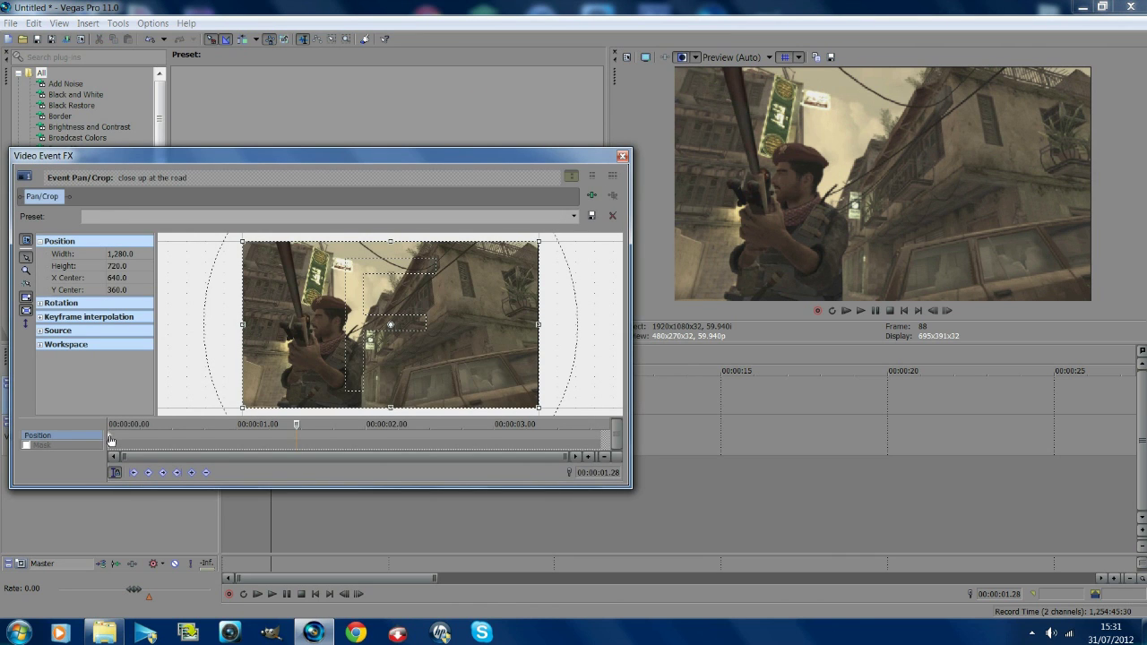
{"action": "left_click", "coordinate": [111, 439]}
{"action": "left_click_drag", "start_coordinate": [241, 242], "coordinate": [249, 245]}
{"action": "left_click", "coordinate": [623, 158]}
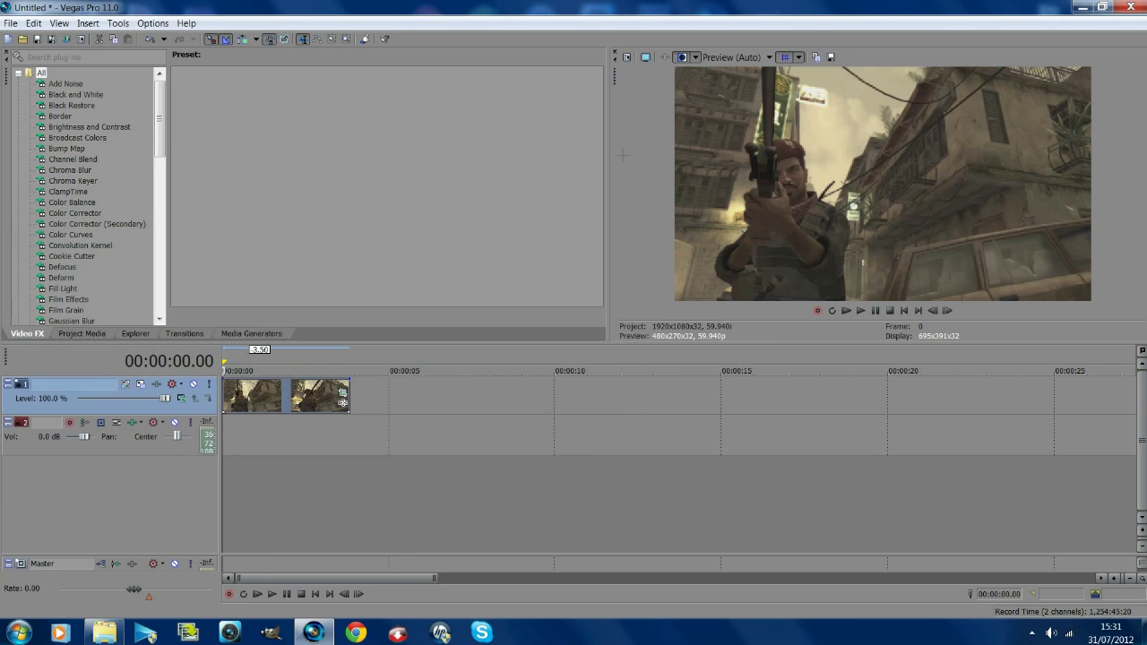
- Stop the preview at 00:00:01.44 and set the preview quality to Best (Full)
{"action": "left_click", "coordinate": [877, 311]}
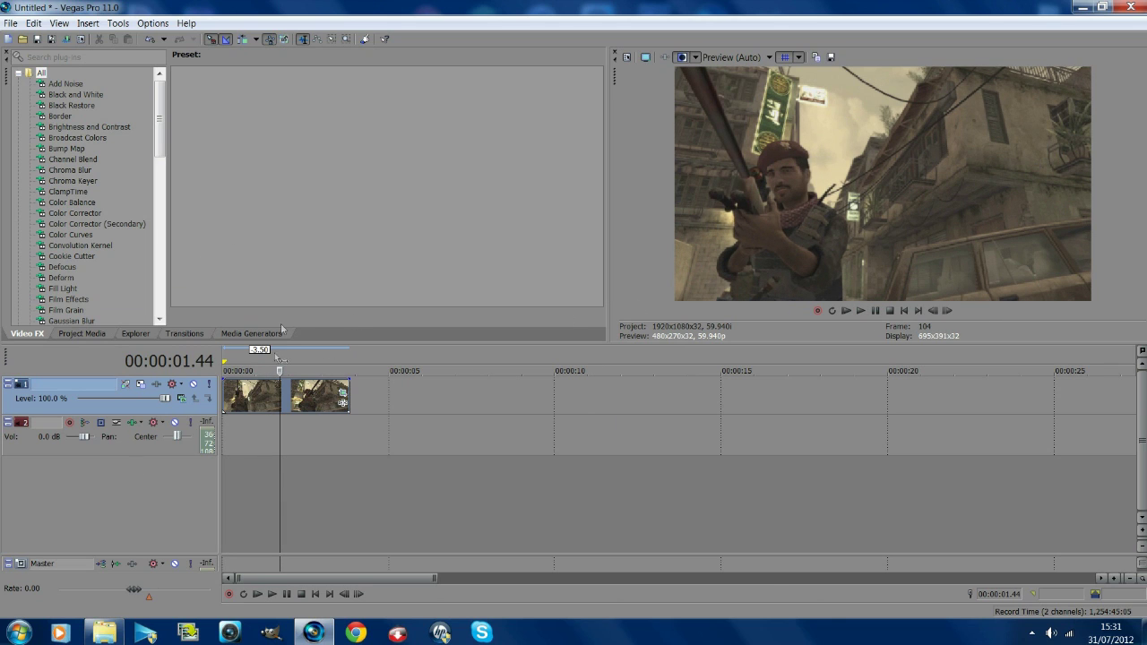
{"action": "left_click", "coordinate": [738, 59]}
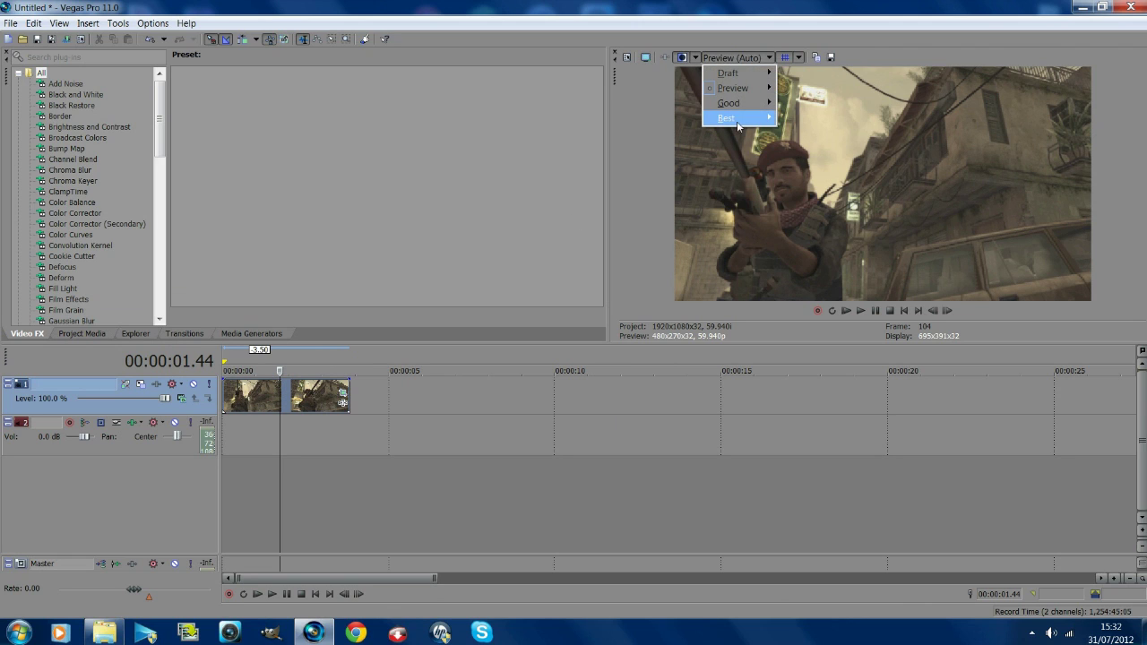
{"action": "mouse_move", "coordinate": [740, 125]}
{"action": "left_click", "coordinate": [793, 135]}
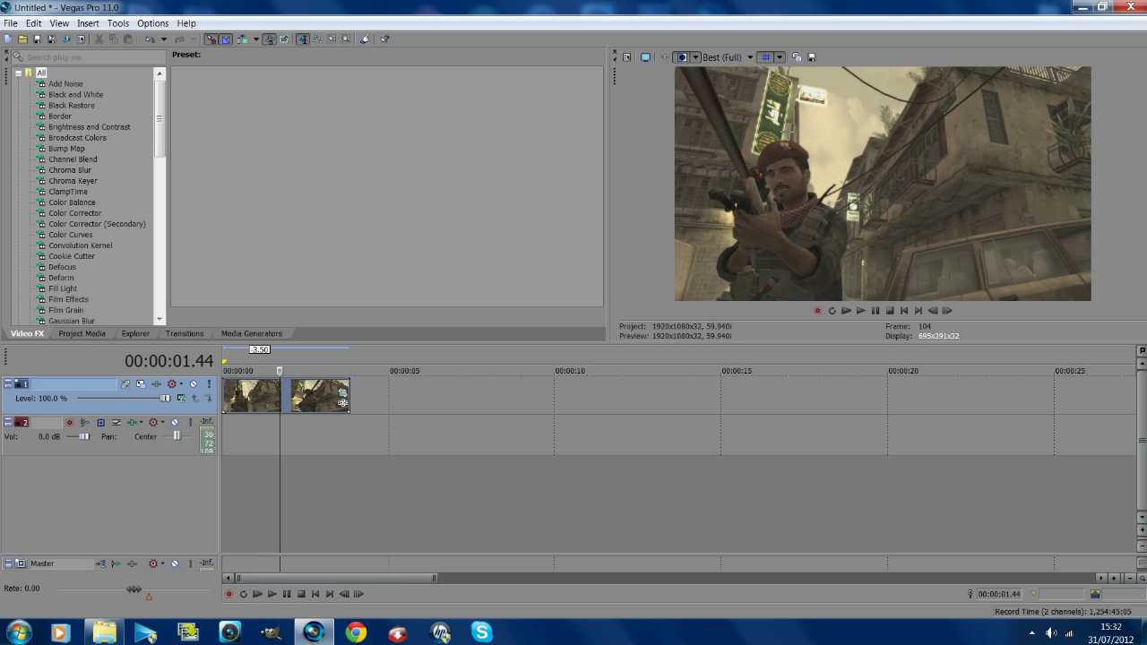
- Save a snapshot of the current frame as the PNG file Image5 in My Videos
{"action": "left_click", "coordinate": [812, 59]}
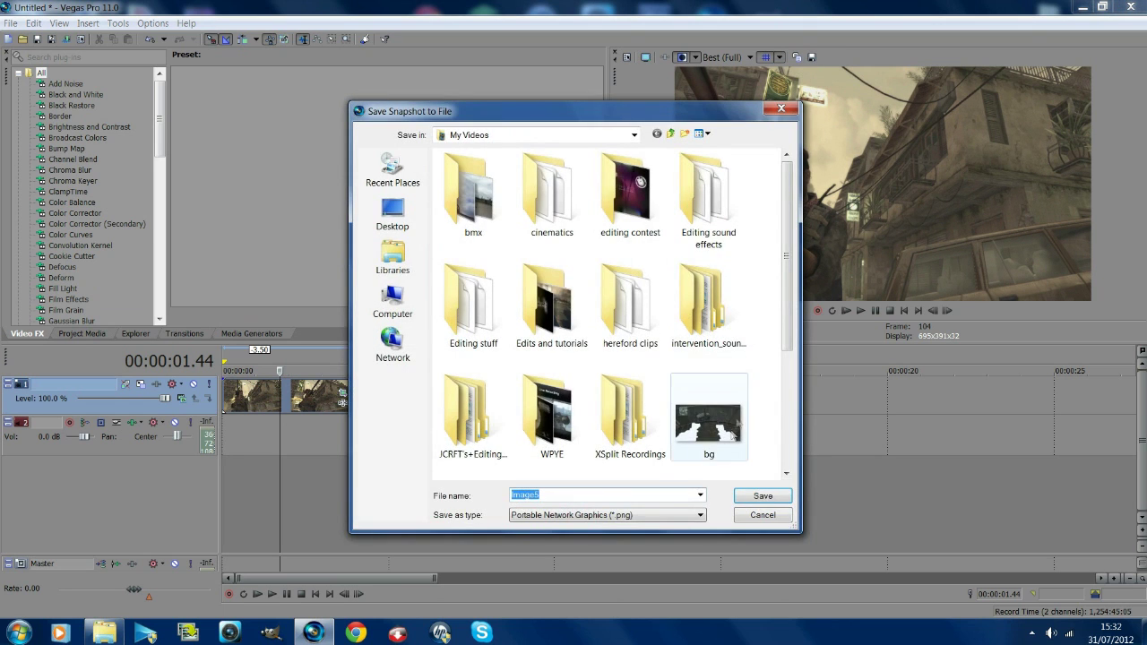
{"action": "left_click", "coordinate": [681, 518]}
{"action": "left_click", "coordinate": [628, 529]}
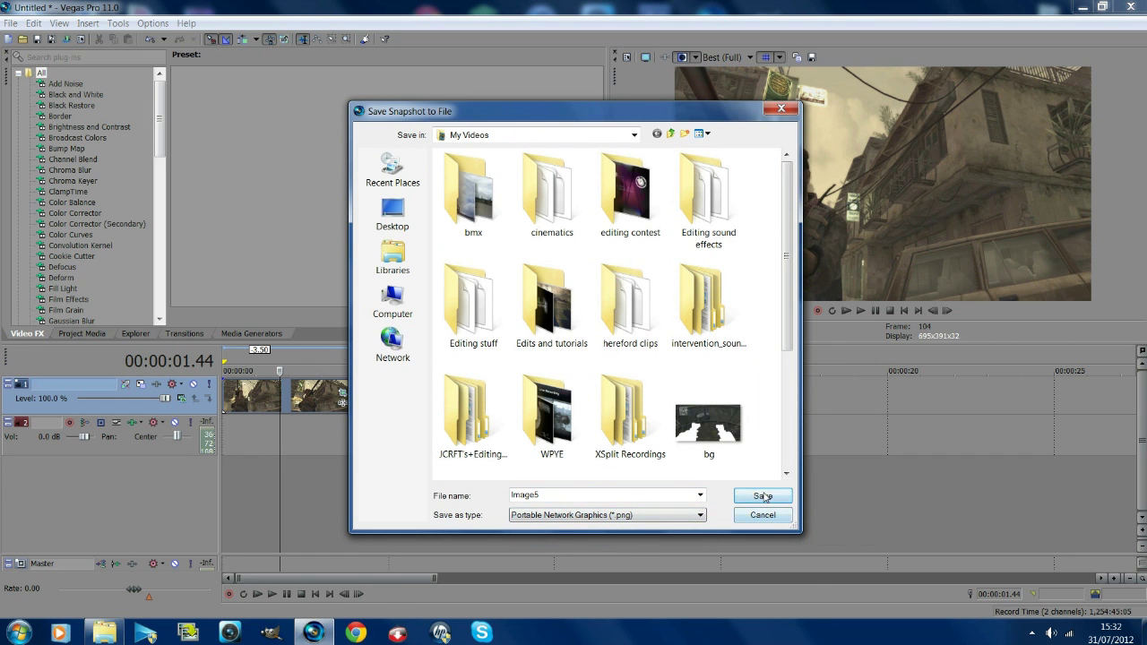
{"action": "left_click", "coordinate": [736, 496]}
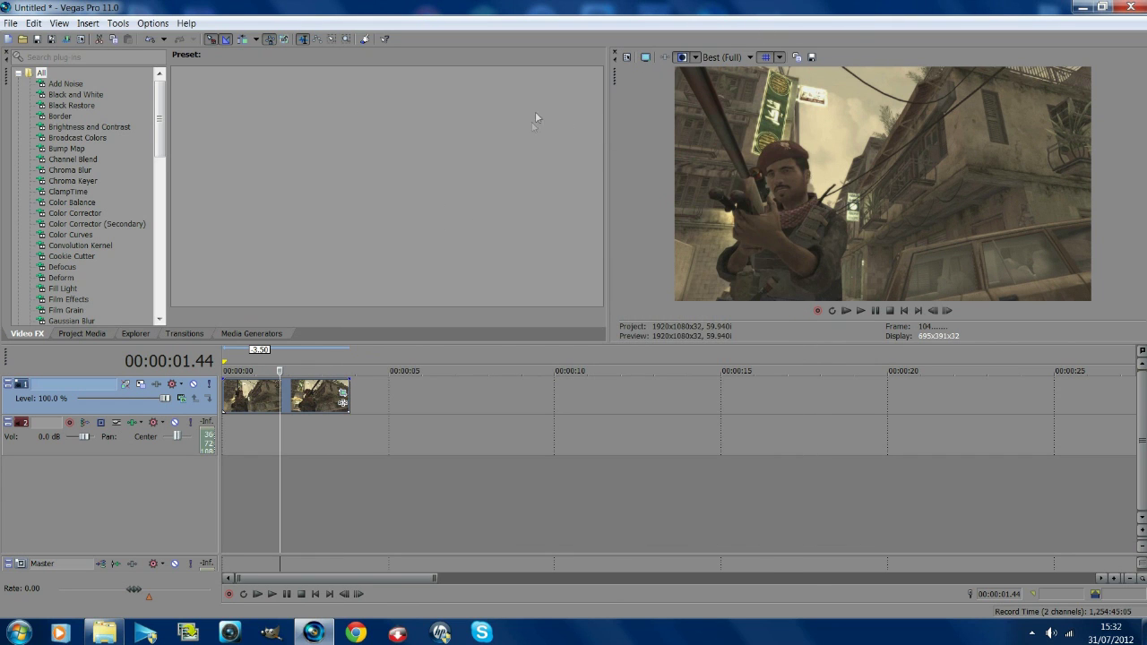
- Set the video preview quality back to Preview (Auto)
{"action": "left_click", "coordinate": [717, 58]}
{"action": "mouse_move", "coordinate": [733, 88]}
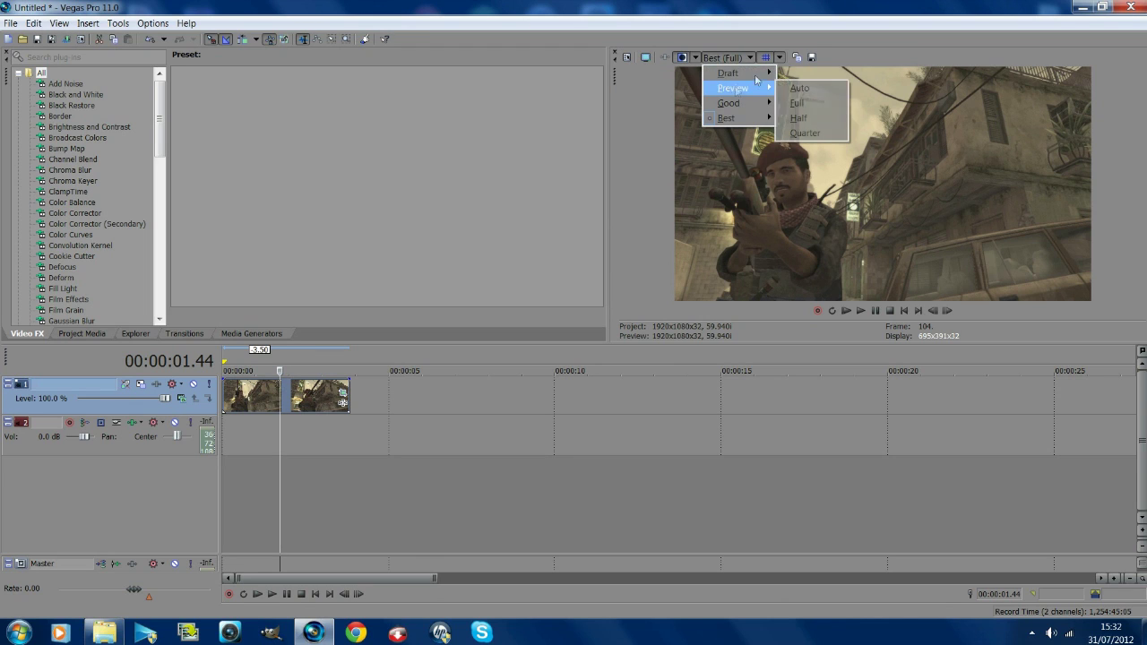
{"action": "left_click", "coordinate": [737, 147]}
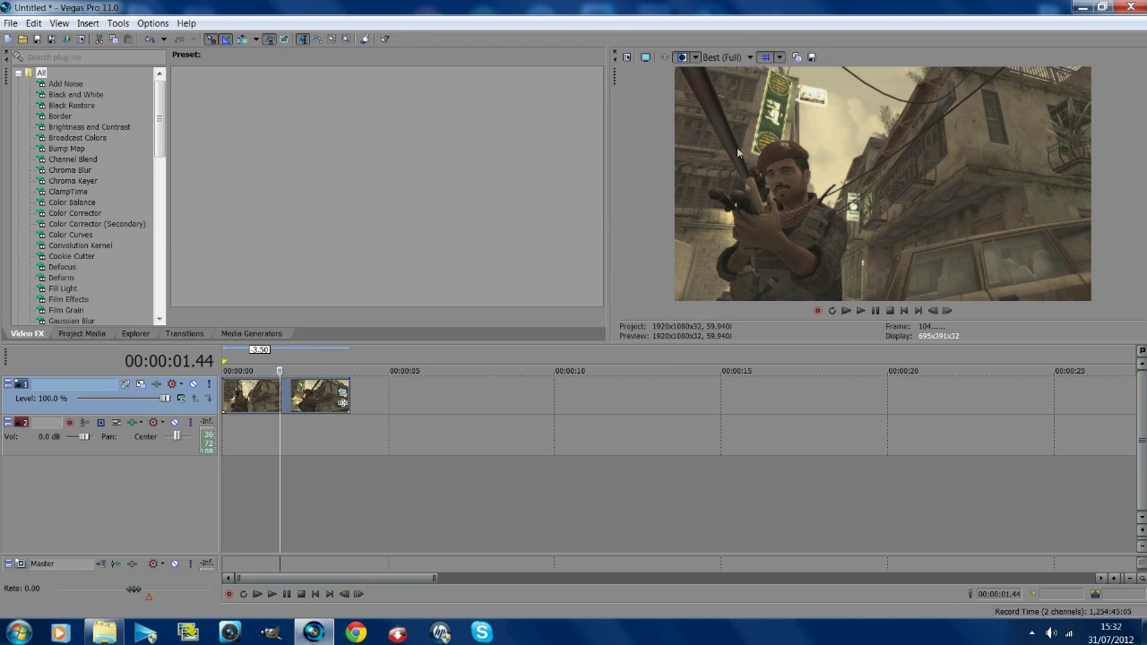
{"action": "left_click", "coordinate": [735, 57]}
{"action": "left_click", "coordinate": [733, 85]}
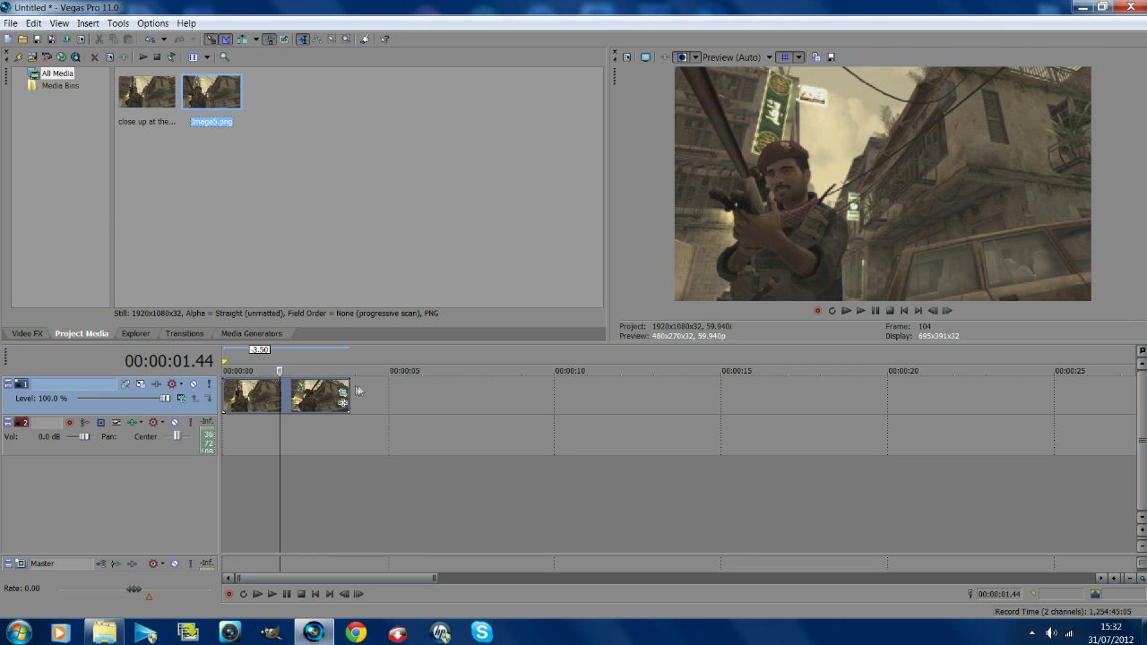
- Split the clip at 00:00:01.44, moving its second part to about 18 seconds, and place Image5.png directly after the first part
{"action": "left_click_drag", "start_coordinate": [334, 391], "coordinate": [873, 396]}
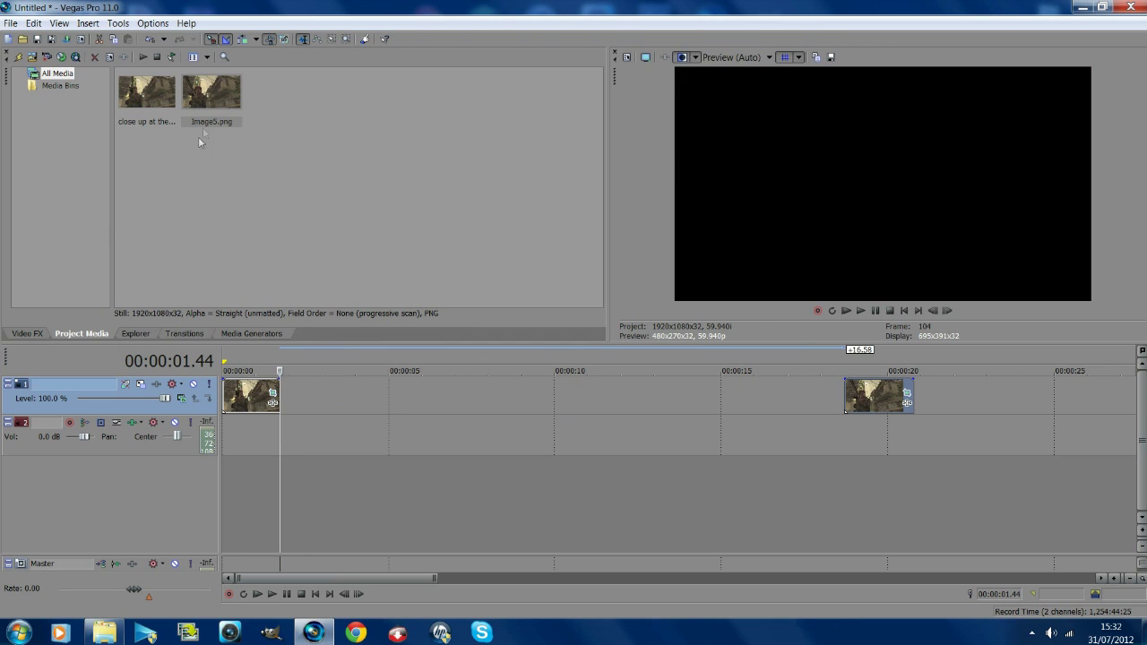
{"action": "left_click_drag", "start_coordinate": [208, 106], "coordinate": [284, 402]}
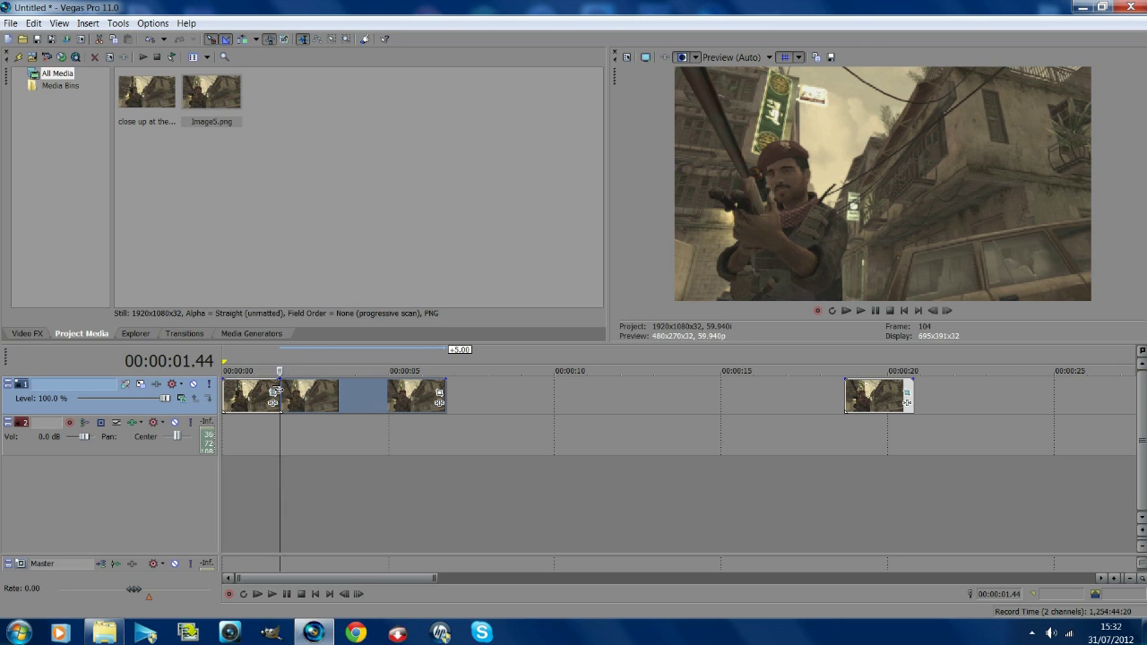
- Insert text media on the video track and replace its sample text with "TUTORIAL"
{"action": "left_click", "coordinate": [505, 392]}
{"action": "right_click", "coordinate": [507, 390]}
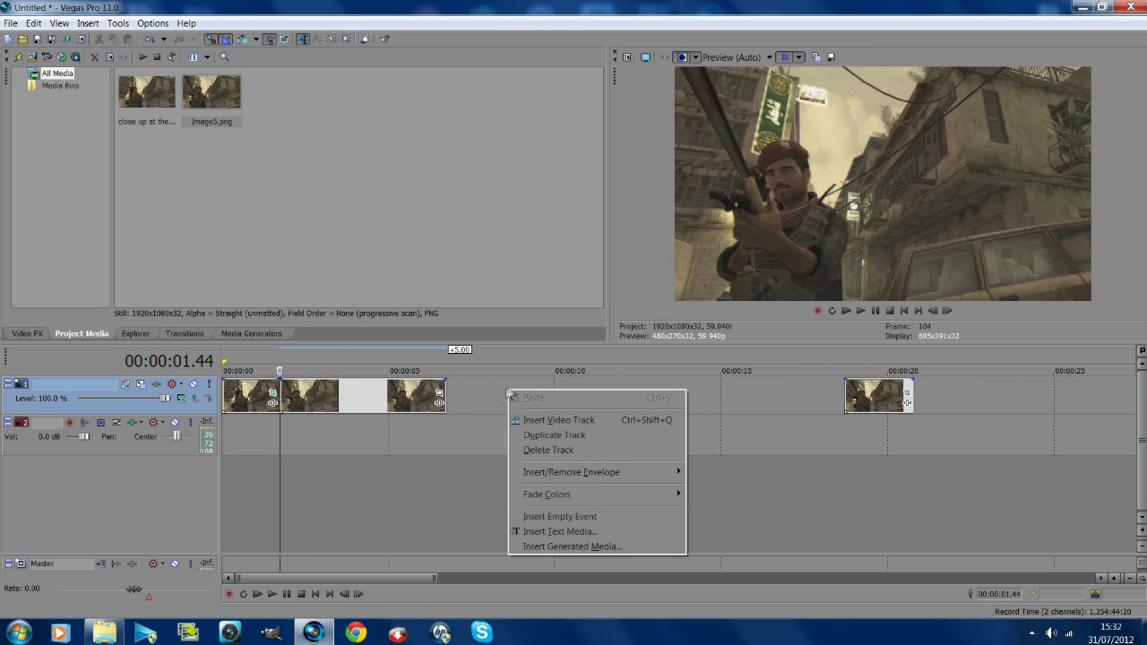
{"action": "left_click", "coordinate": [549, 532]}
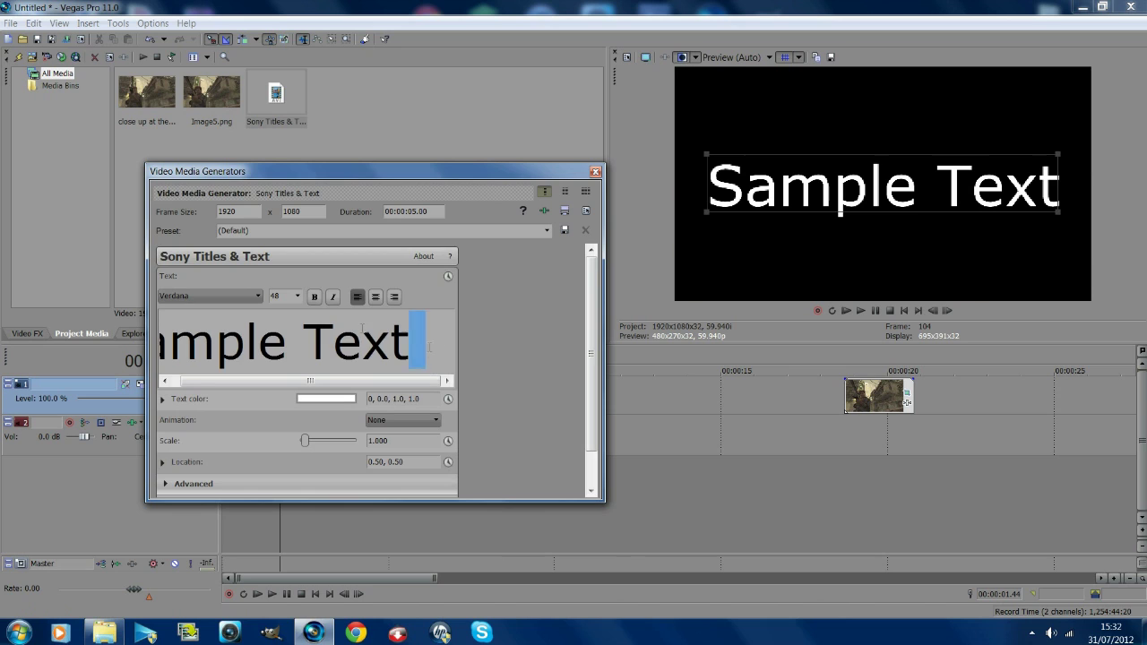
{"action": "type", "text": "TUI"}
{"action": "key", "text": "BackSpace"}
{"action": "type", "text": "T"}
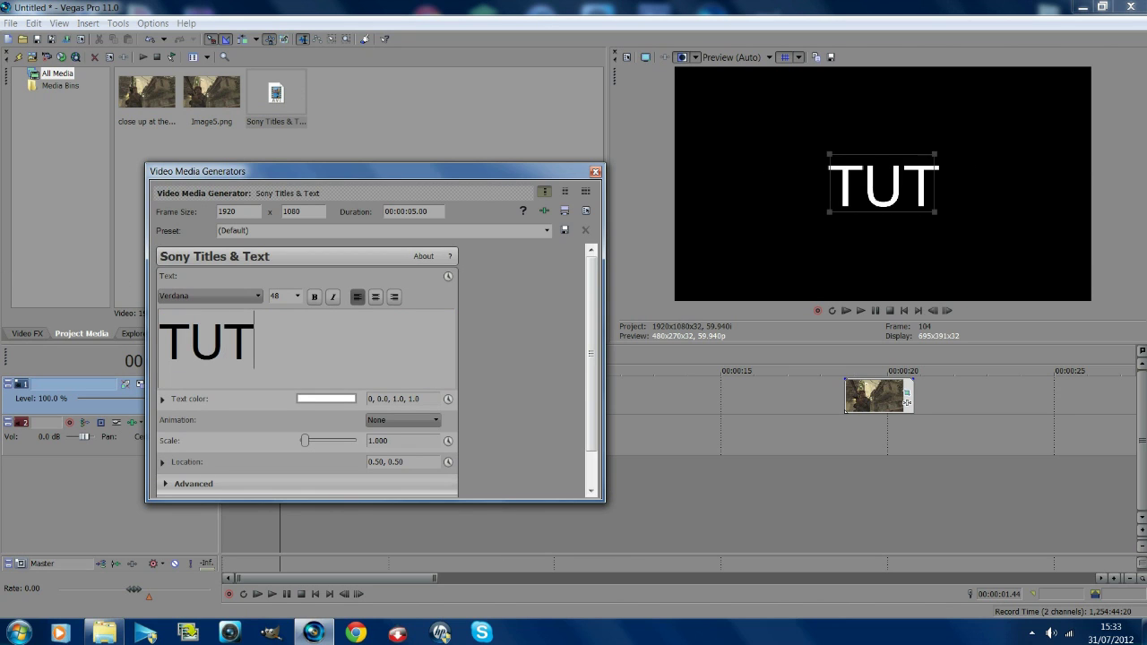
{"action": "type", "text": "ORIAL"}
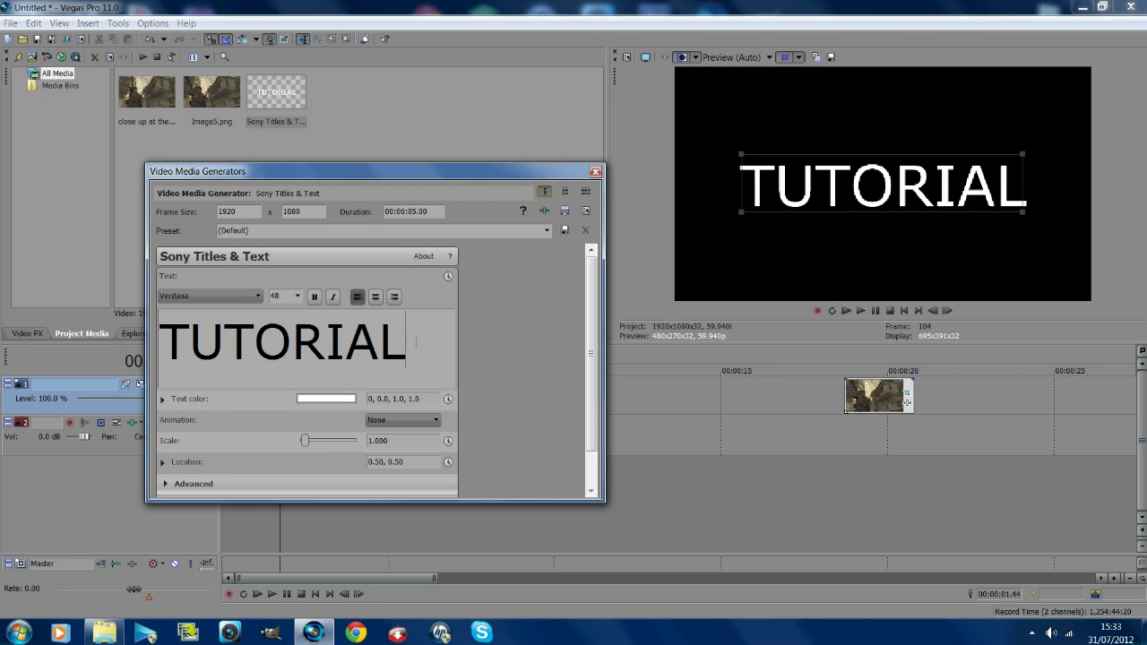
- Set the TUTORIAL text to font size 24 and colour it black
{"action": "key", "text": "ctrl+a"}
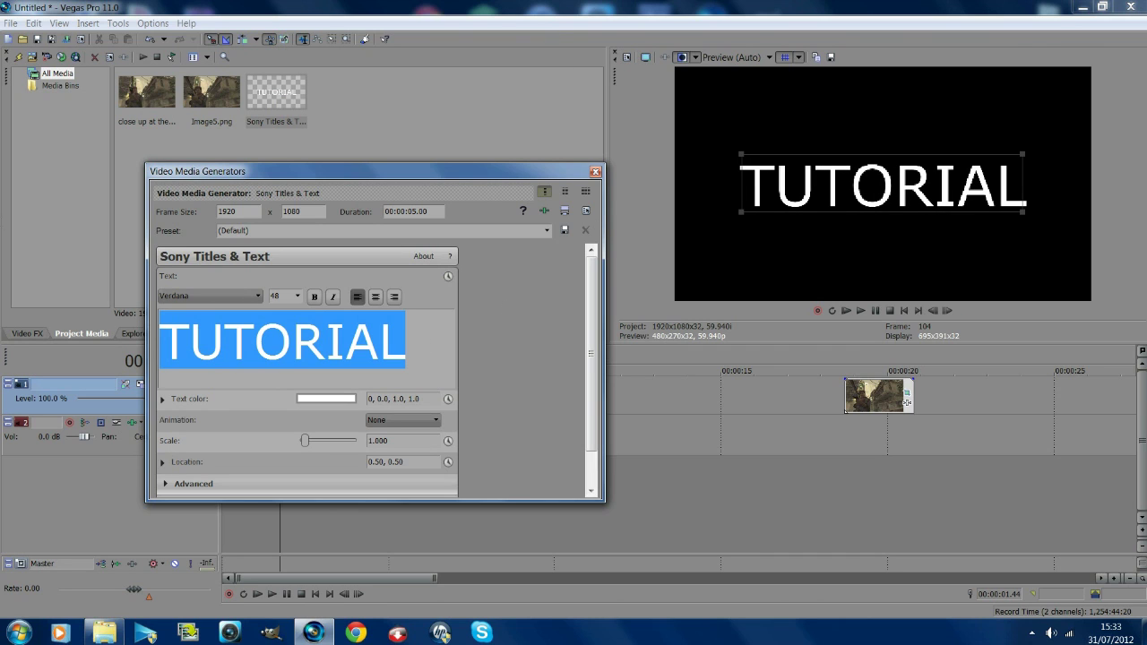
{"action": "left_click", "coordinate": [298, 301]}
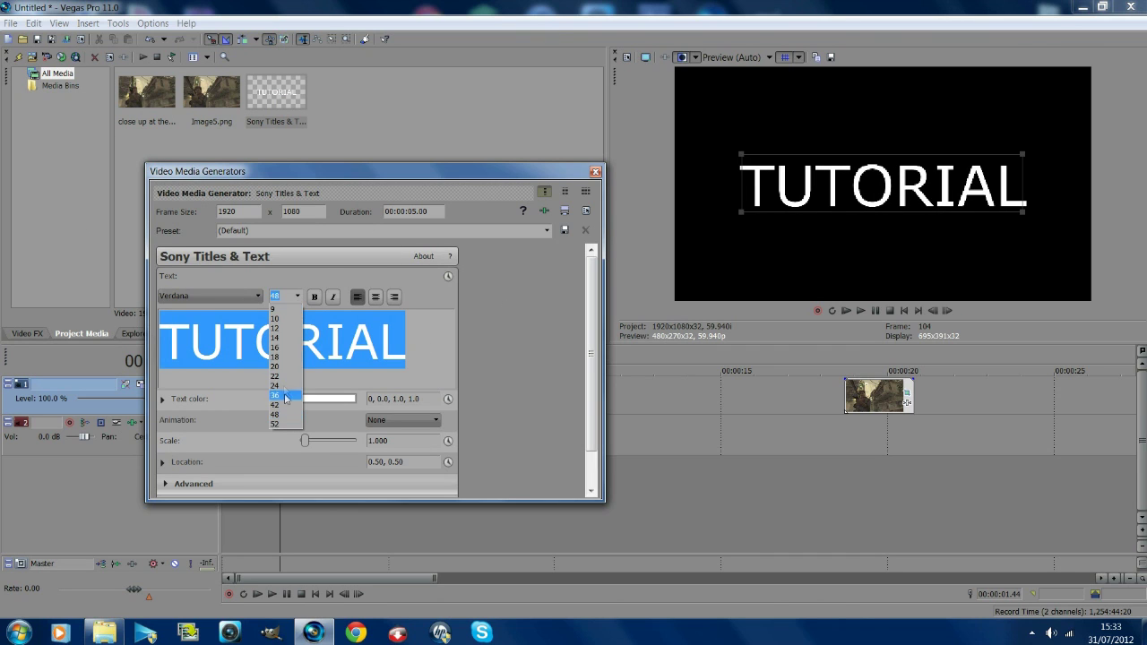
{"action": "left_click", "coordinate": [285, 385]}
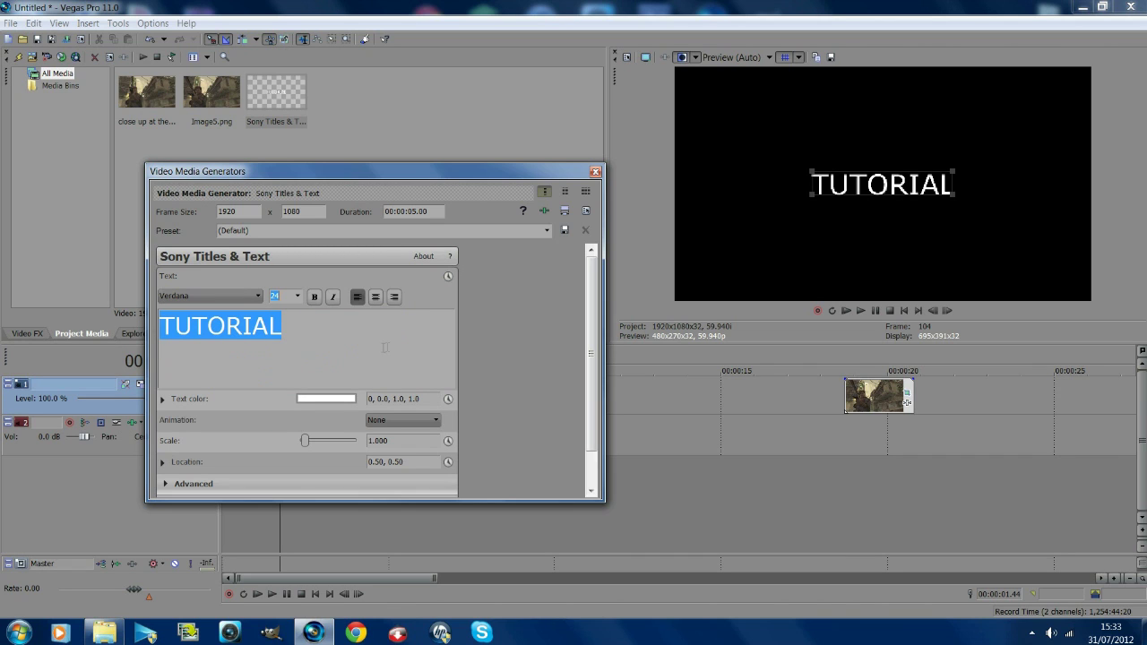
{"action": "left_click", "coordinate": [321, 400]}
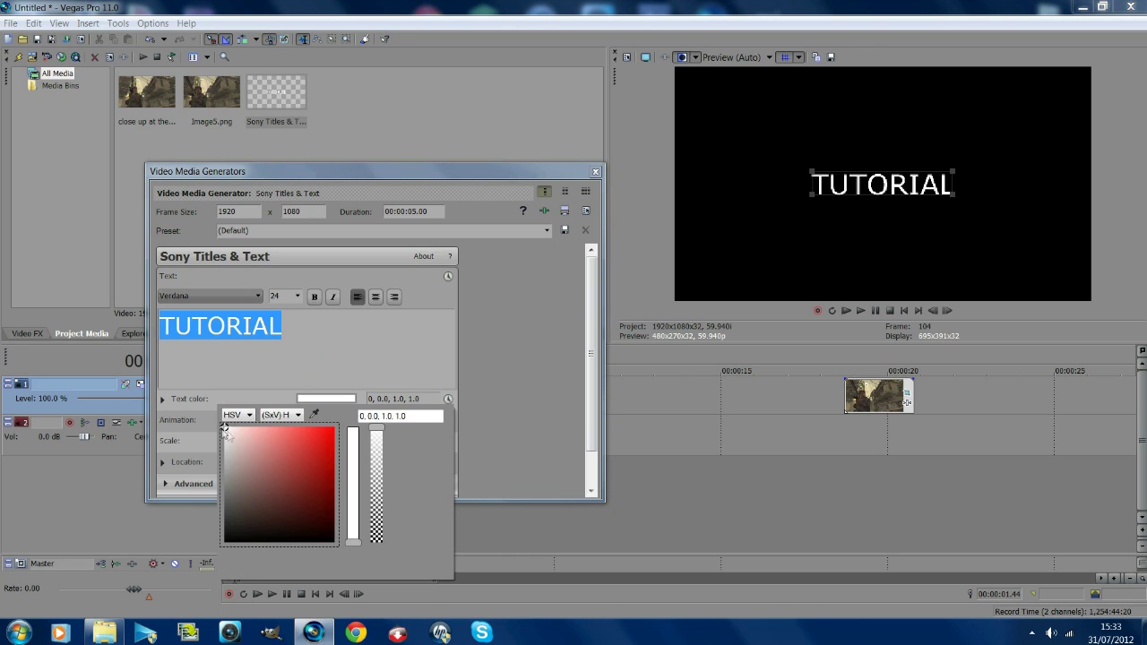
{"action": "left_click_drag", "start_coordinate": [225, 431], "coordinate": [334, 542]}
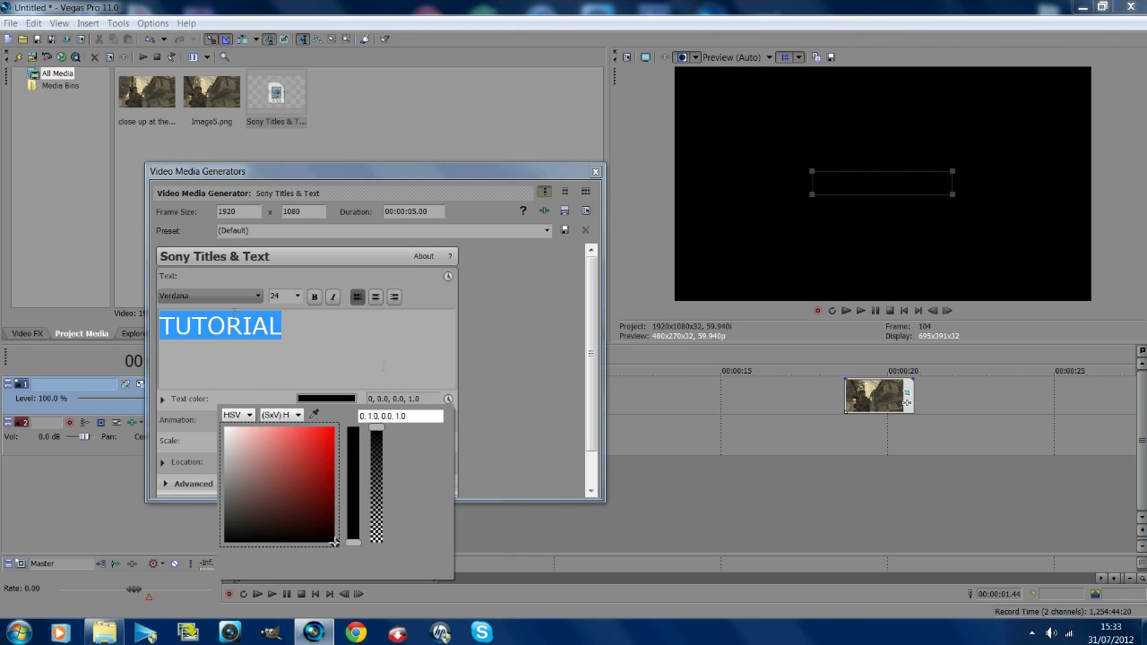
- Insert a new video track above and move the TUTORIAL text event onto it, over the still image
{"action": "left_click_drag", "start_coordinate": [473, 173], "coordinate": [476, 492]}
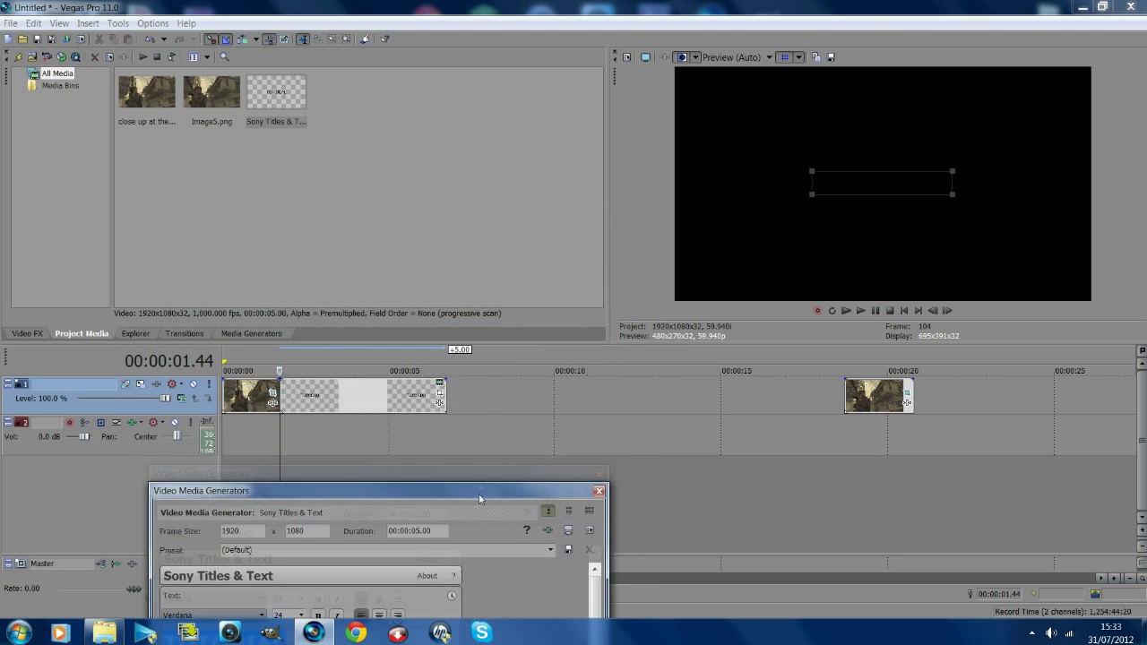
{"action": "right_click", "coordinate": [477, 405]}
{"action": "left_click", "coordinate": [530, 433]}
{"action": "left_click_drag", "start_coordinate": [356, 434], "coordinate": [319, 396]}
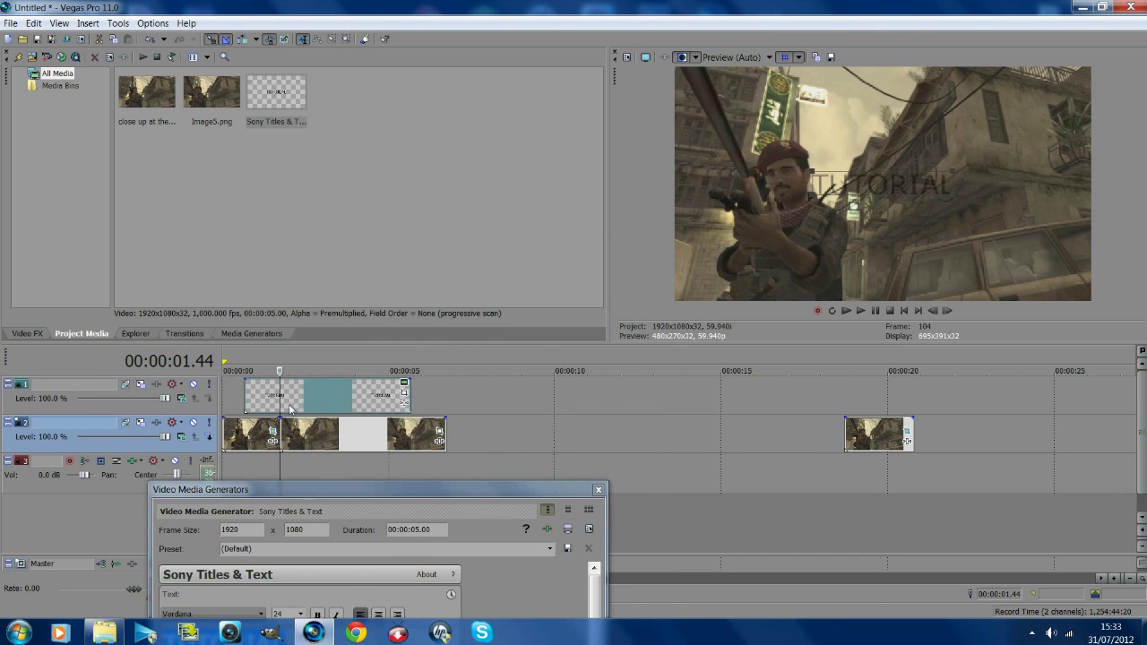
- Change the TUTORIAL text's font to Tunga and close the media generator
{"action": "left_click_drag", "start_coordinate": [318, 491], "coordinate": [315, 190]}
{"action": "left_click", "coordinate": [242, 314]}
{"action": "left_click", "coordinate": [248, 291]}
{"action": "key", "text": "Up"}
{"action": "key", "text": "Up"}
{"action": "key", "text": "Up"}
{"action": "key", "text": "Up"}
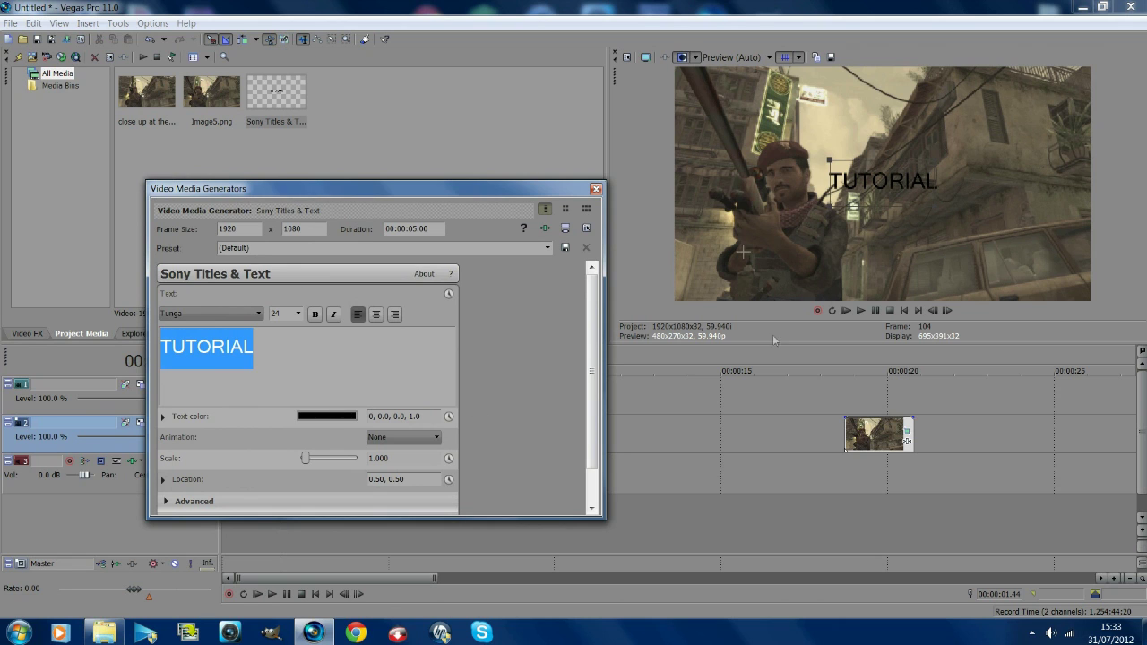
{"action": "left_click", "coordinate": [596, 190]}
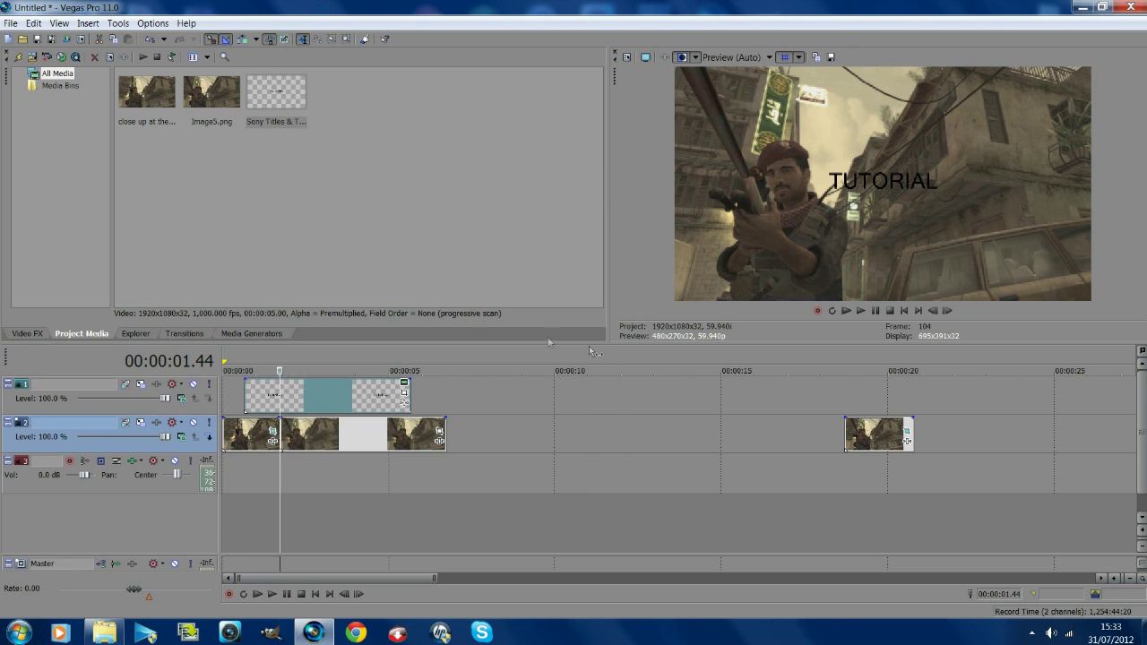
- Move the TUTORIAL text event to about 10 seconds and paste a copy of the still image at 00:00:01.44 on the upper track
{"action": "left_click_drag", "start_coordinate": [312, 400], "coordinate": [621, 388]}
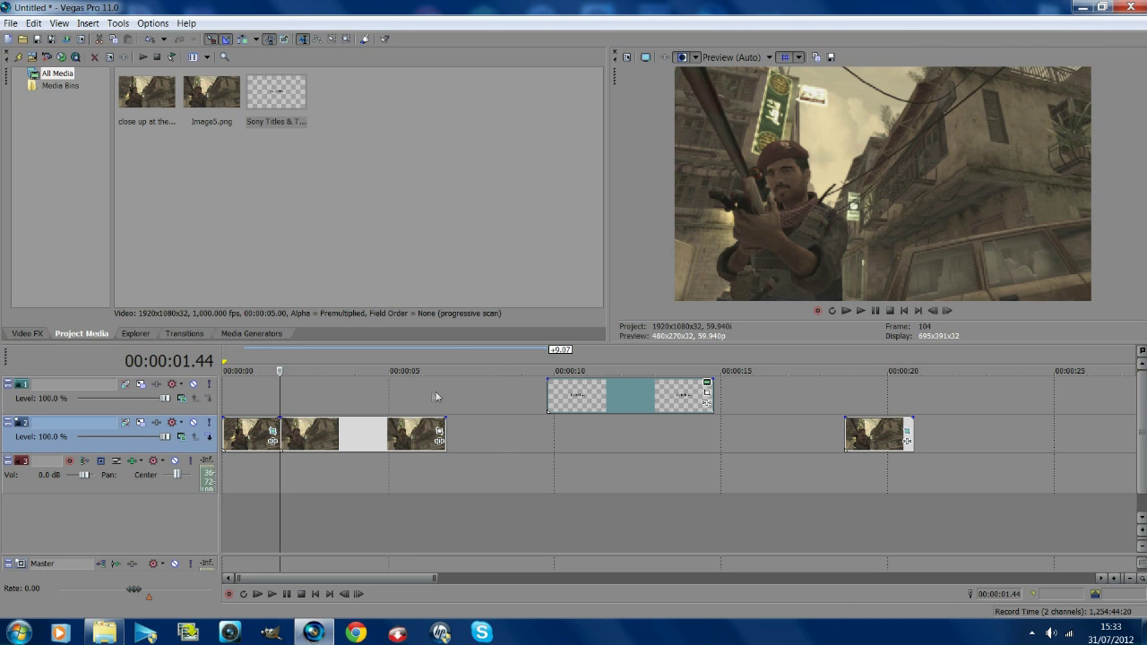
{"action": "right_click", "coordinate": [383, 434]}
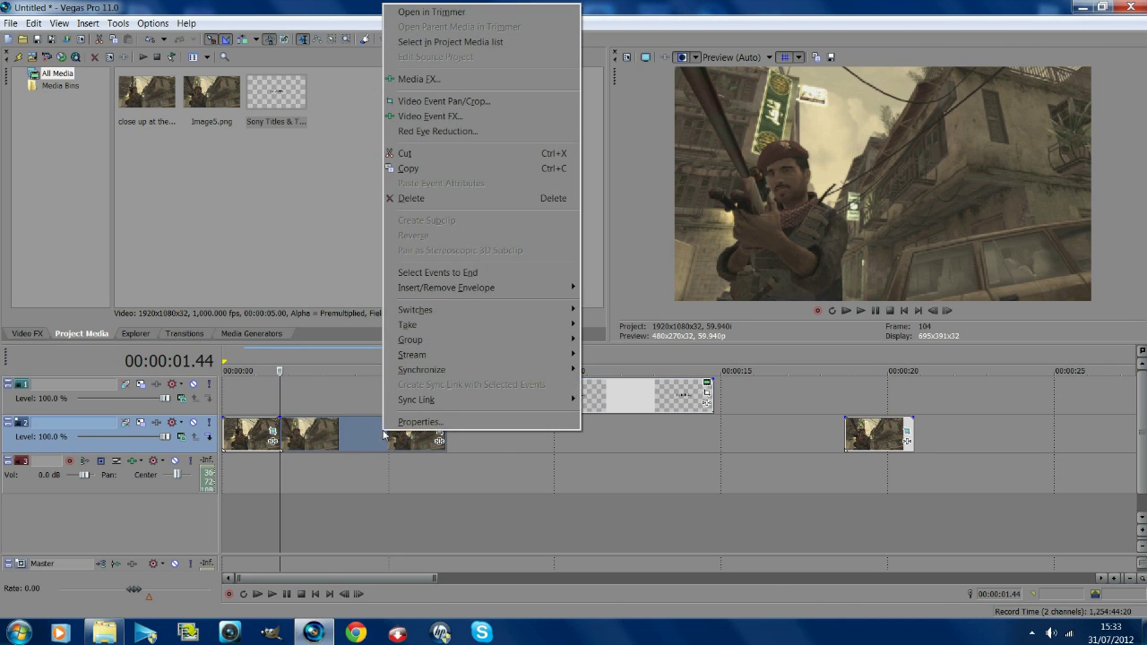
{"action": "left_click", "coordinate": [436, 167]}
{"action": "right_click", "coordinate": [344, 400]}
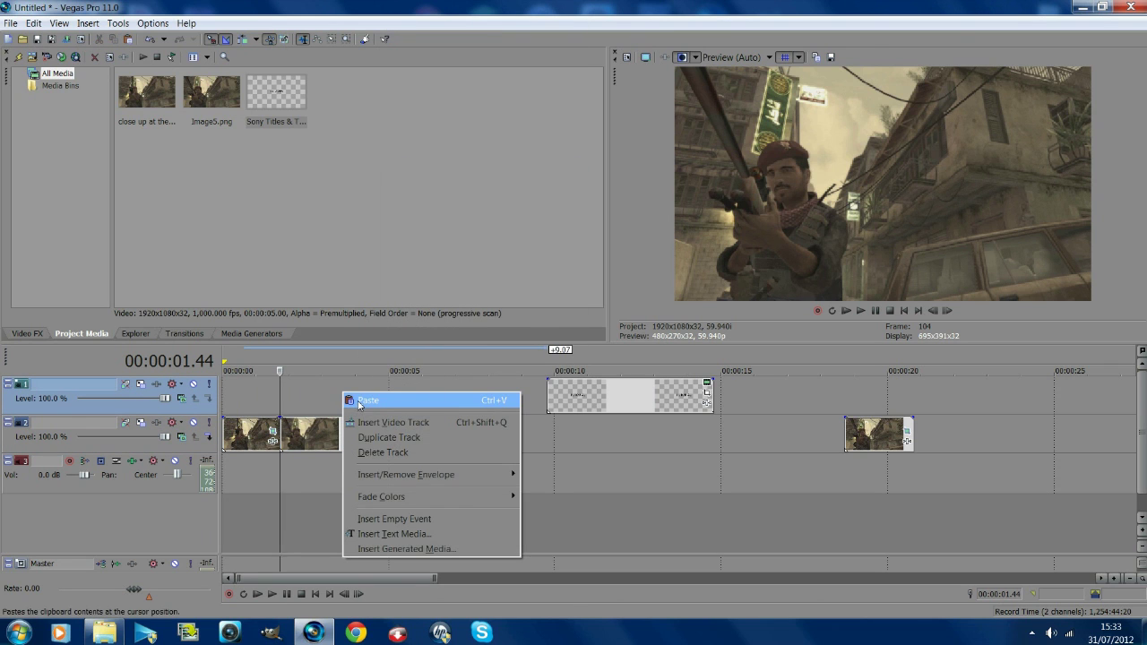
{"action": "left_click", "coordinate": [356, 402]}
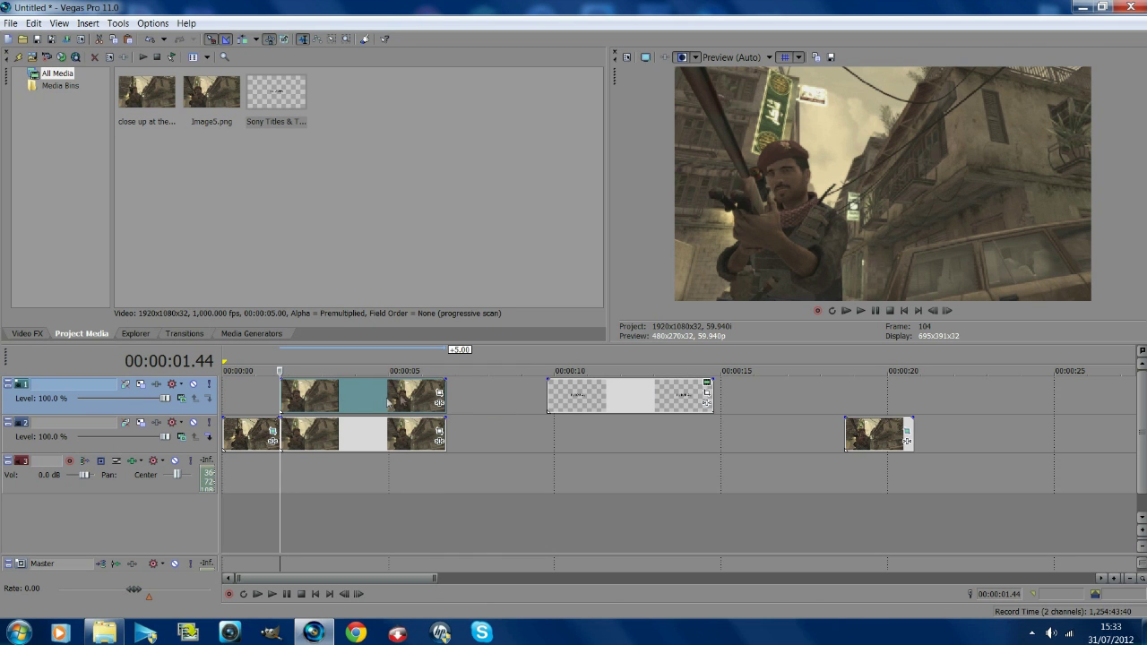
- Open Event Pan/Crop for the copied still image on the upper track and enable its mask
{"action": "left_click", "coordinate": [439, 394]}
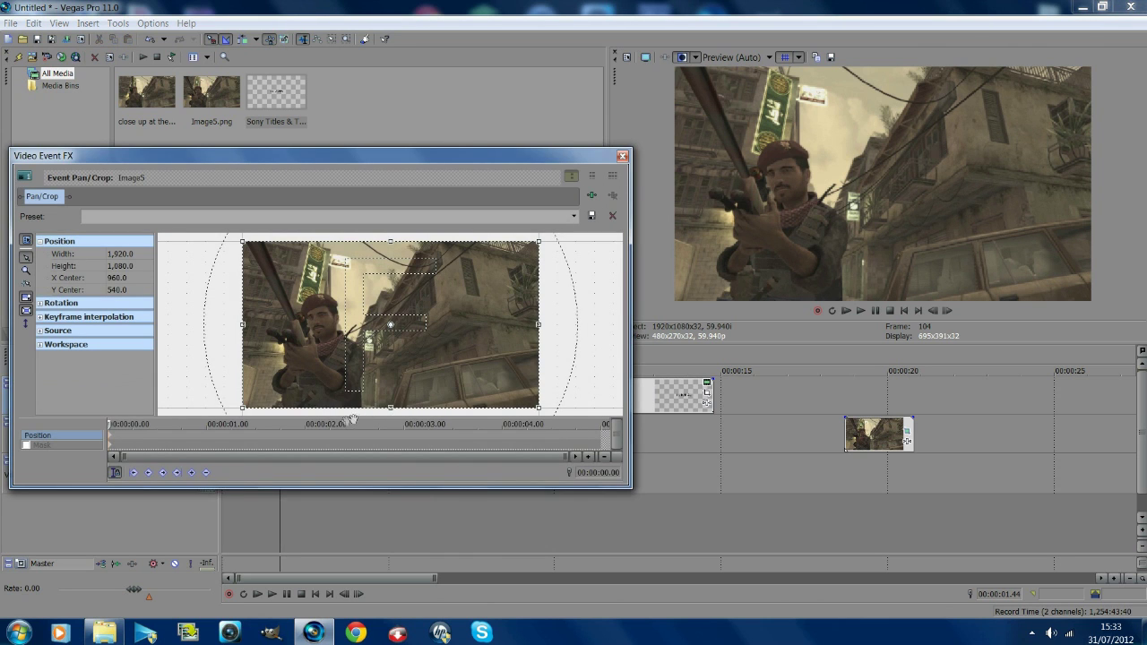
{"action": "left_click", "coordinate": [26, 446]}
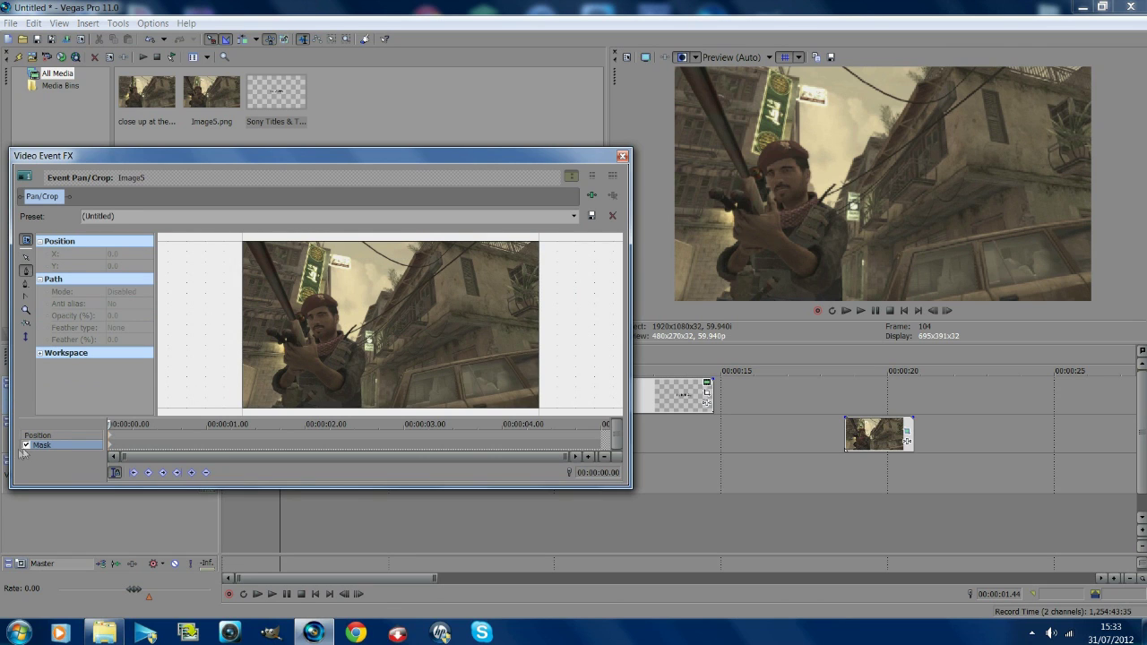
{"action": "scroll", "coordinate": [411, 366], "scroll_direction": "up", "scroll_amount": 3}
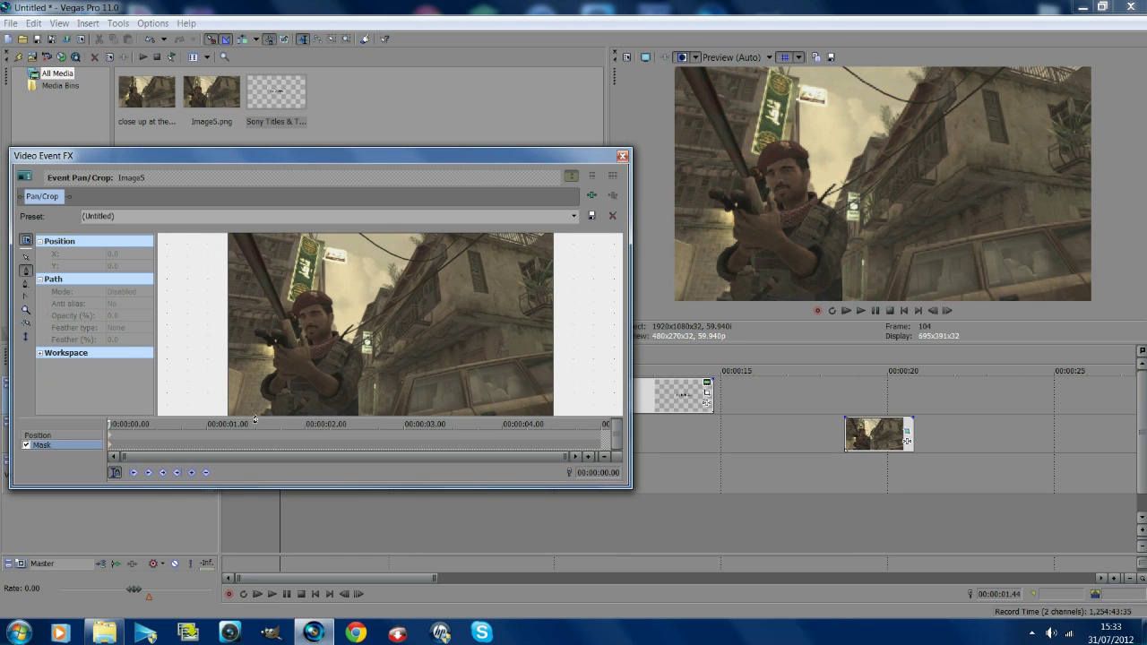
{"action": "scroll", "coordinate": [252, 412], "scroll_direction": "down", "scroll_amount": 1}
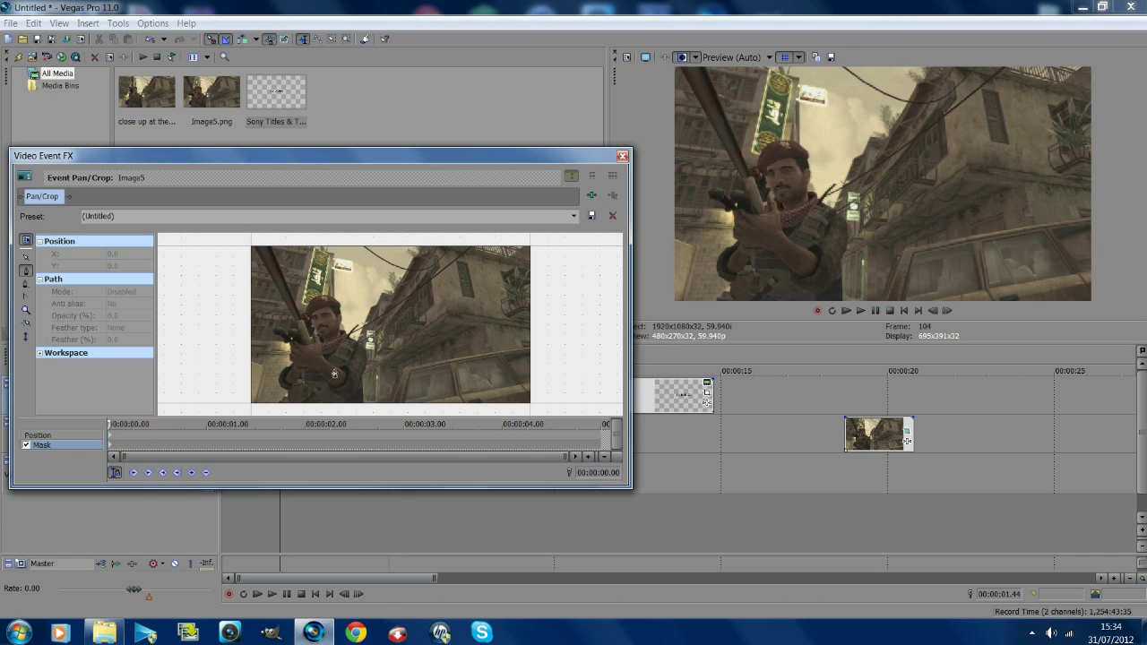
- Trace a closed mask path around the soldier and his gun in the copied still, close Pan/Crop and check the cutout
{"action": "left_click", "coordinate": [258, 409]}
{"action": "left_click", "coordinate": [266, 363]}
{"action": "left_click", "coordinate": [264, 322]}
{"action": "right_click", "coordinate": [264, 321]}
{"action": "left_click", "coordinate": [270, 308]}
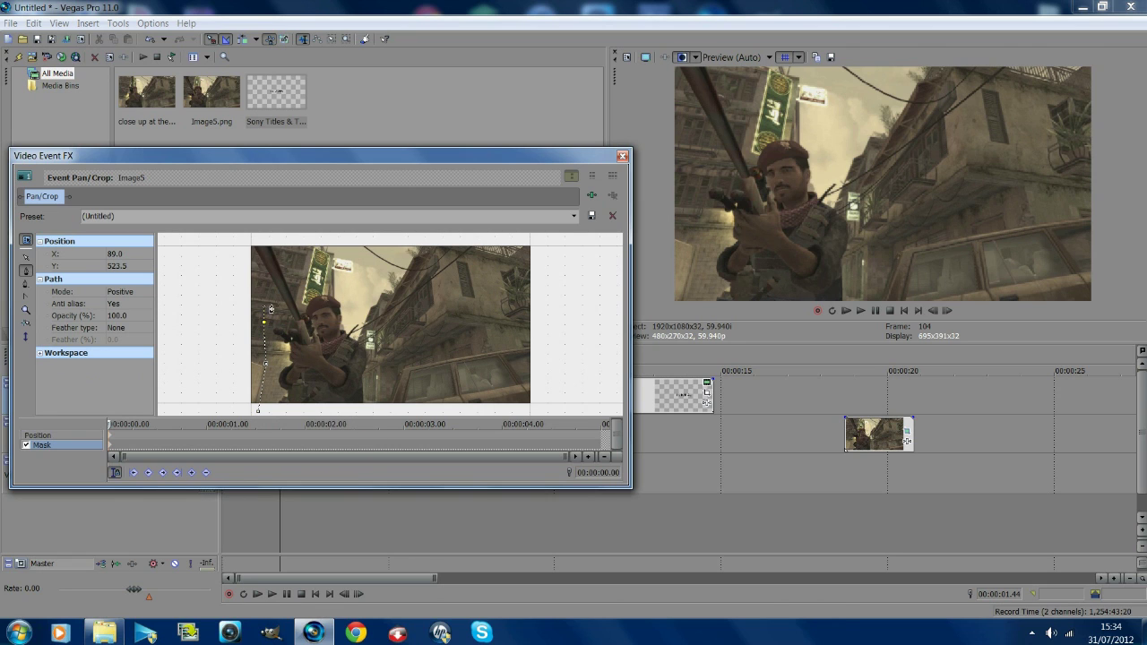
{"action": "left_click", "coordinate": [298, 304]}
{"action": "left_click", "coordinate": [337, 299]}
{"action": "scroll", "coordinate": [341, 319], "scroll_direction": "up", "scroll_amount": 2}
{"action": "left_click", "coordinate": [334, 343]}
{"action": "left_click", "coordinate": [344, 350]}
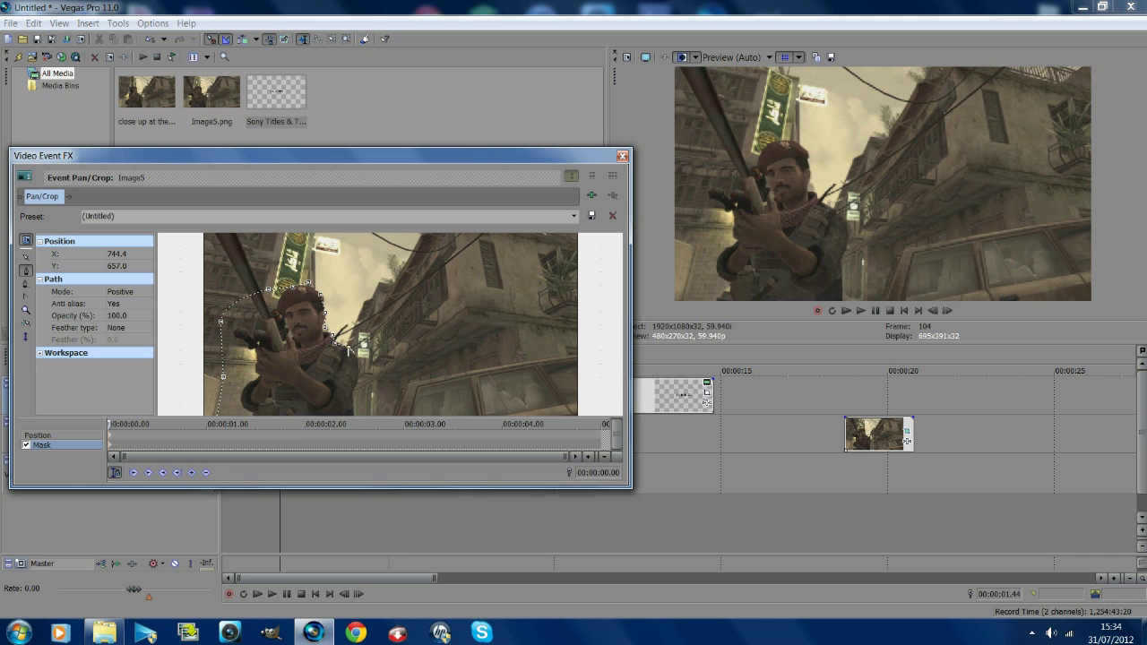
{"action": "left_click", "coordinate": [358, 375]}
{"action": "left_click", "coordinate": [359, 380]}
{"action": "scroll", "coordinate": [356, 410], "scroll_direction": "down", "scroll_amount": 4}
{"action": "left_click", "coordinate": [368, 406]}
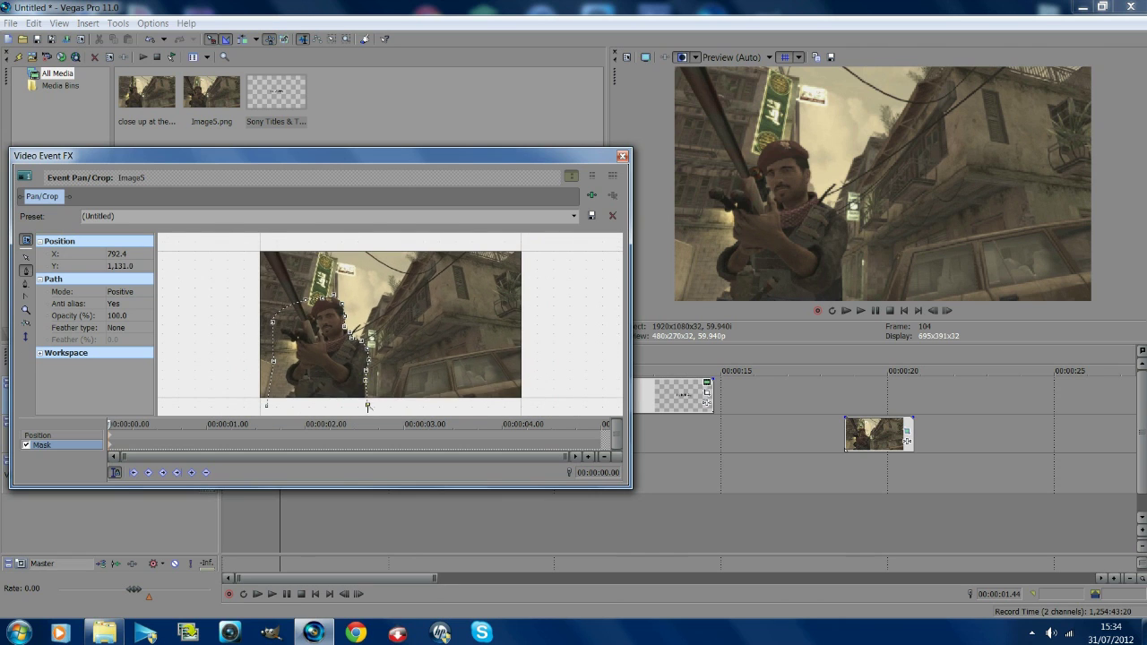
{"action": "scroll", "coordinate": [325, 390], "scroll_direction": "up", "scroll_amount": 1}
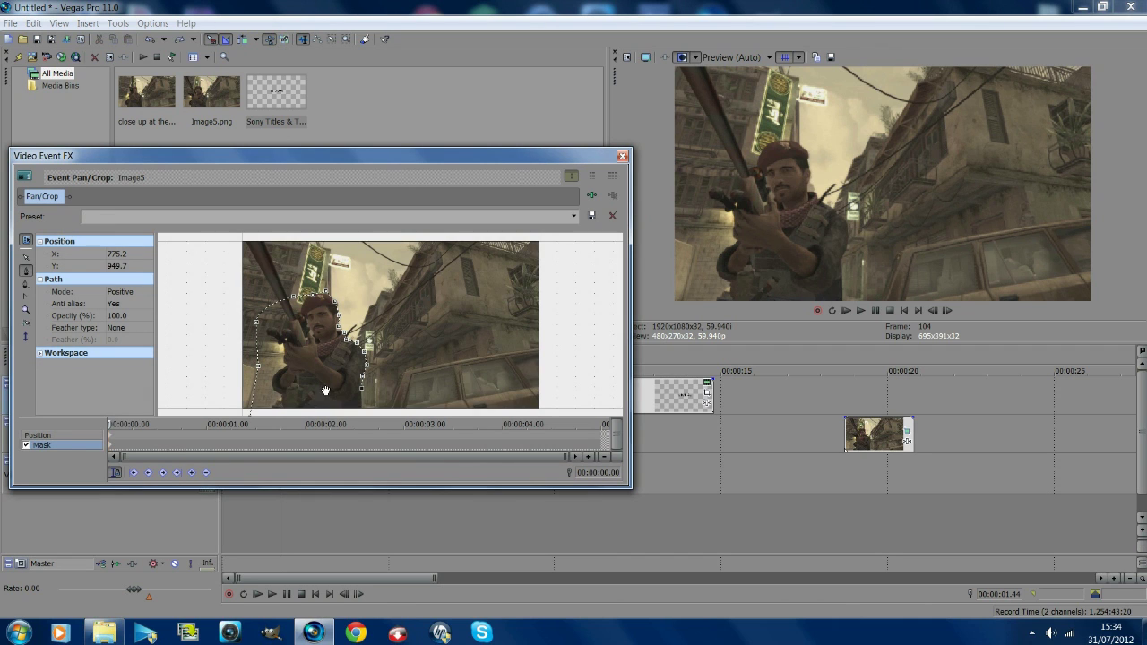
{"action": "scroll", "coordinate": [359, 414], "scroll_direction": "down", "scroll_amount": 1}
{"action": "left_click", "coordinate": [321, 405]}
{"action": "left_click", "coordinate": [276, 402]}
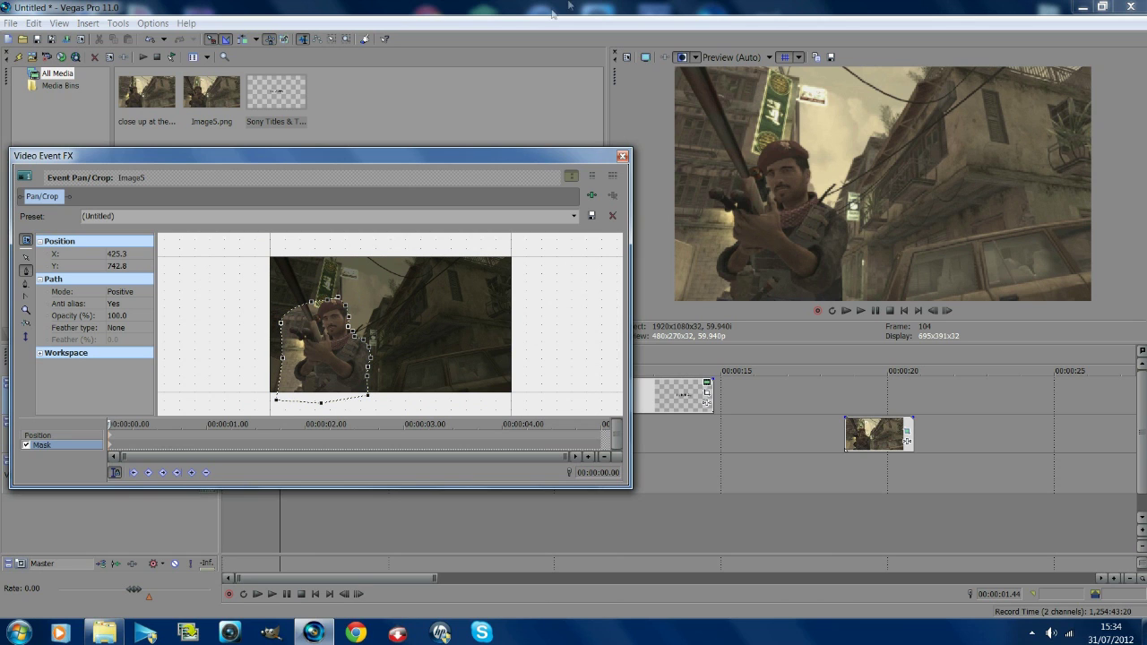
{"action": "left_click", "coordinate": [622, 156]}
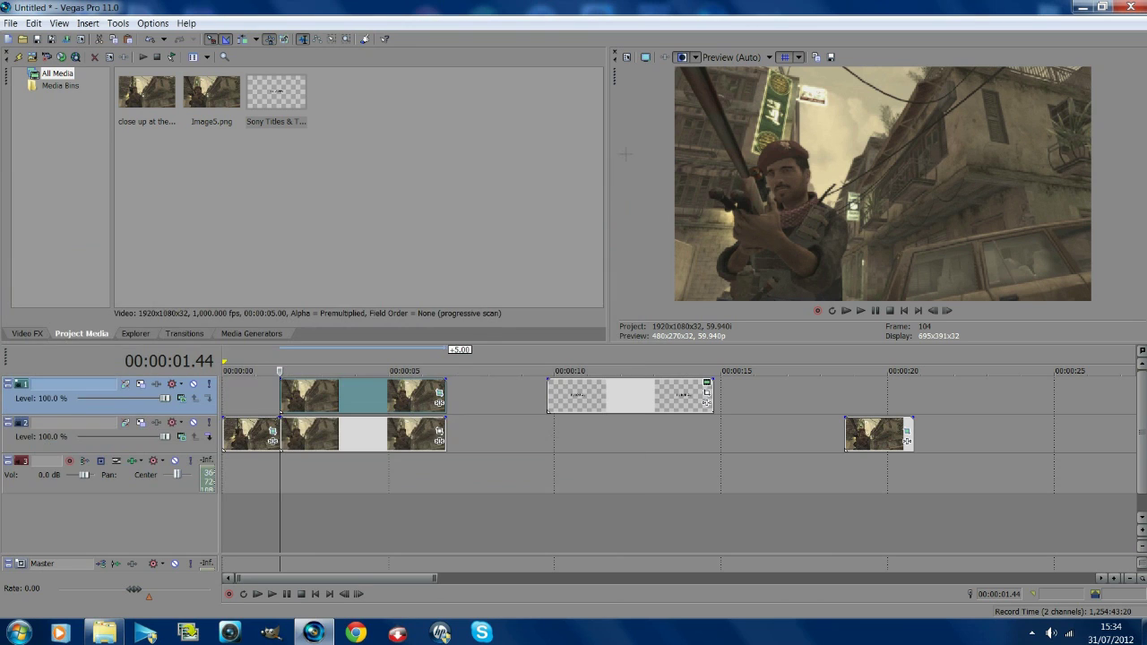
{"action": "mouse_move", "coordinate": [334, 439]}
{"action": "left_mouse_down"}
{"action": "mouse_move", "coordinate": [395, 449]}
{"action": "mouse_move", "coordinate": [330, 449]}
{"action": "left_mouse_up"}
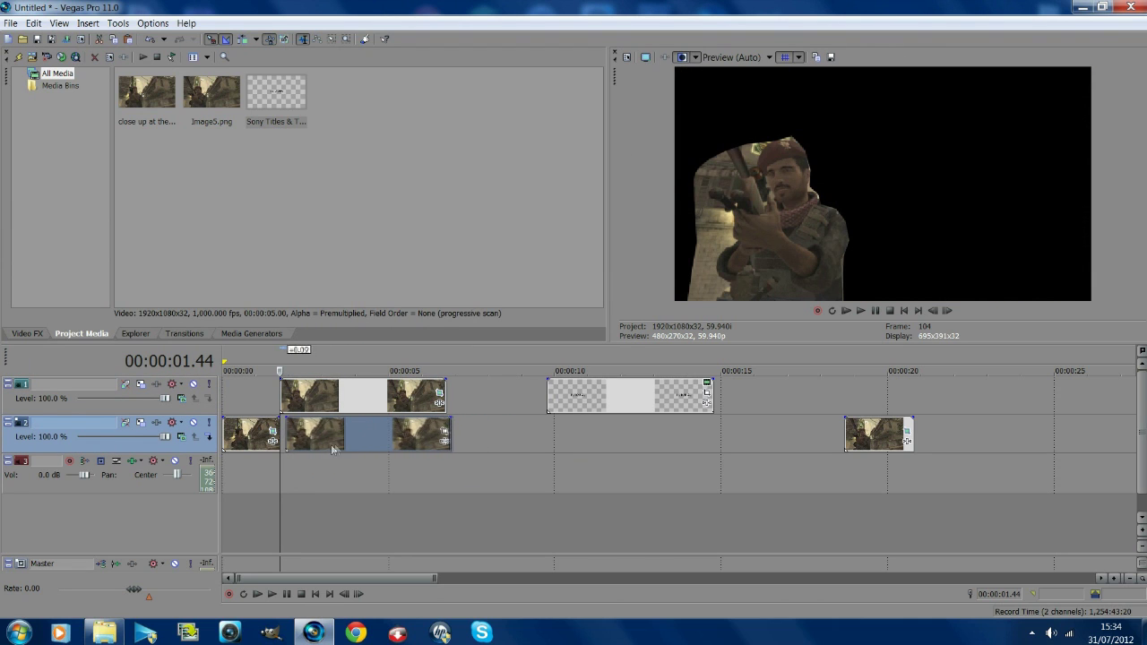
- Place the masked still on a new top video track and the TUTORIAL text on the track below it, starting at 00:00:01.44
{"action": "right_click", "coordinate": [488, 400]}
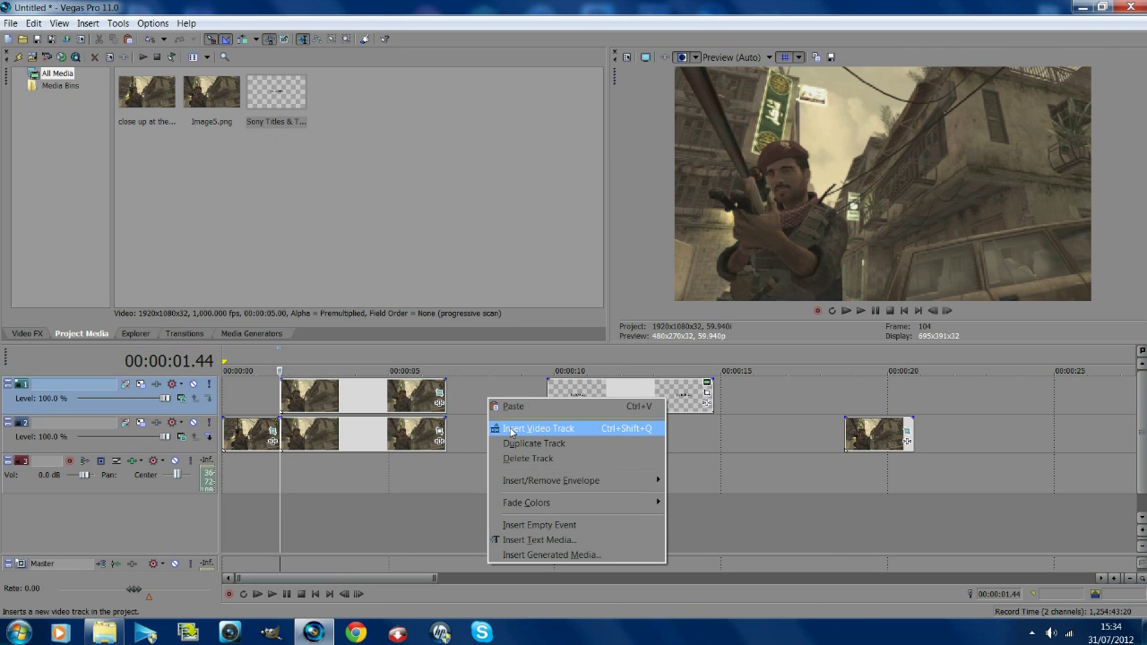
{"action": "left_click", "coordinate": [462, 401]}
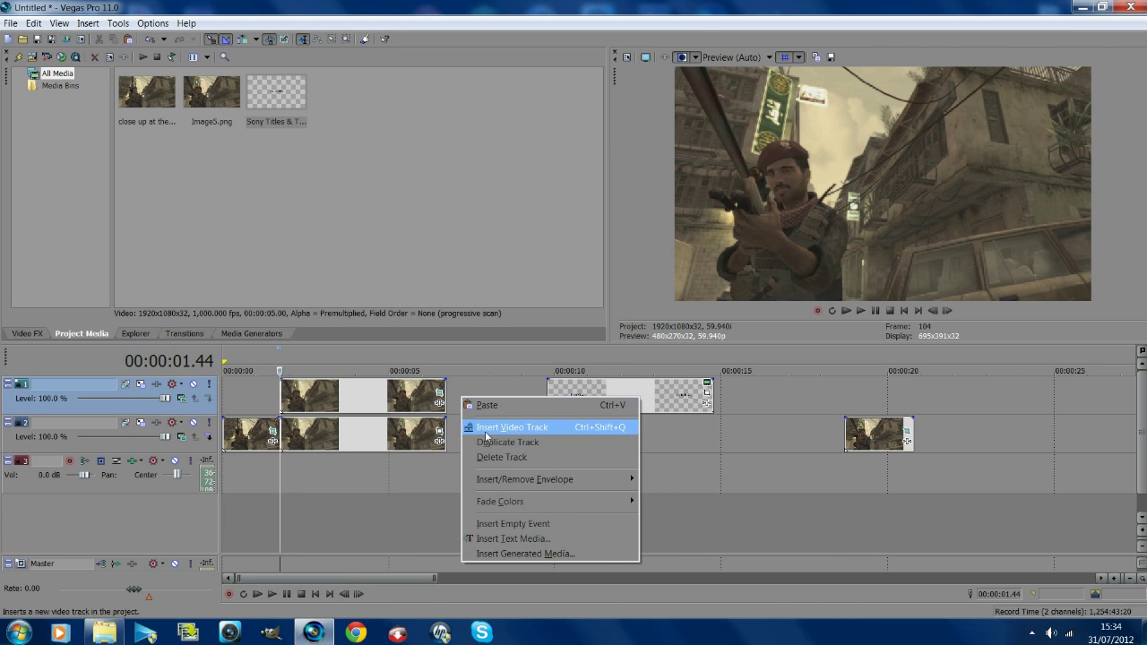
{"action": "left_click", "coordinate": [485, 429]}
{"action": "left_click_drag", "start_coordinate": [367, 438], "coordinate": [339, 398]}
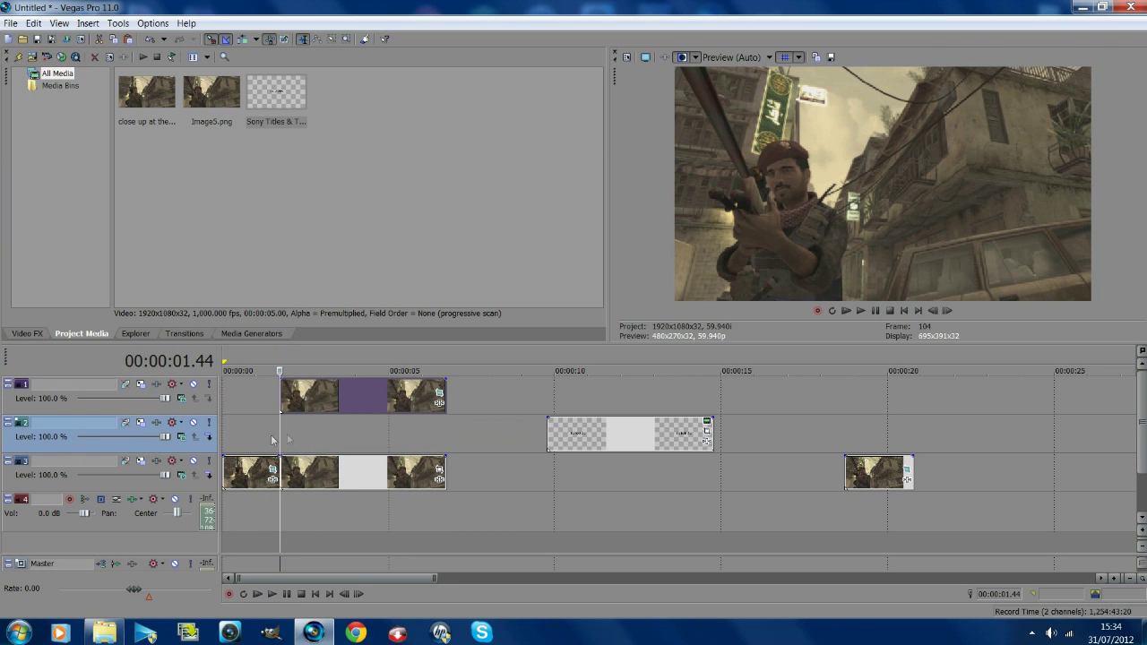
{"action": "left_click_drag", "start_coordinate": [586, 434], "coordinate": [286, 435]}
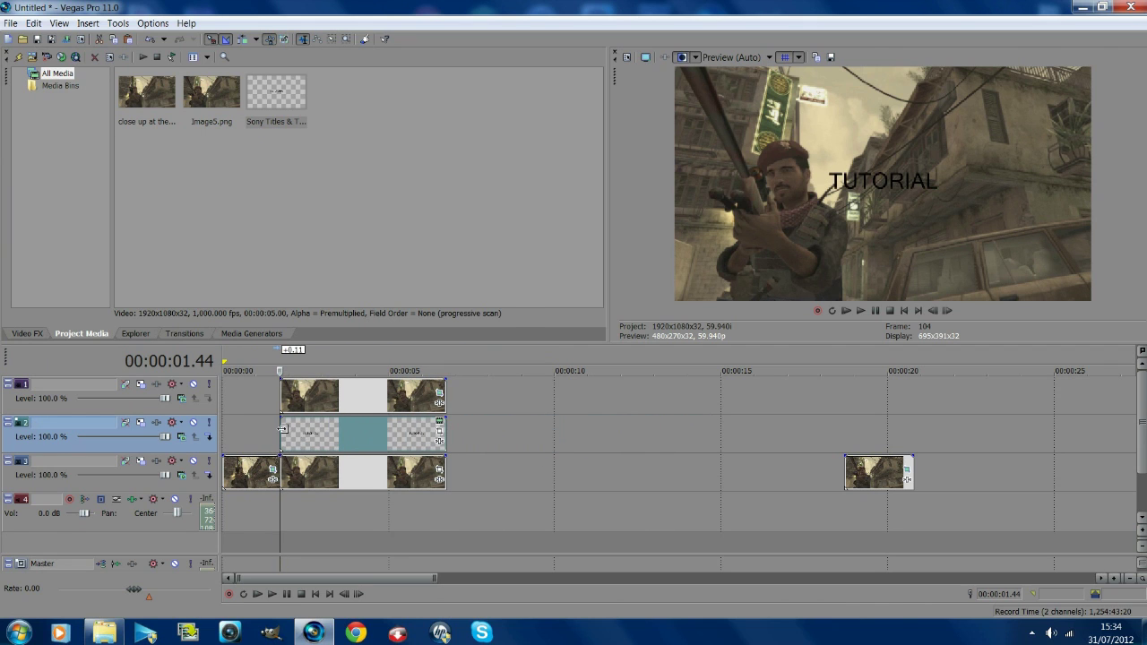
- Use Pan/Crop to reposition the TUTORIAL text lower, beside the soldier, at about X Center 824.5 and Y Center 274.1
{"action": "left_click", "coordinate": [439, 434]}
{"action": "left_click_drag", "start_coordinate": [364, 359], "coordinate": [422, 326]}
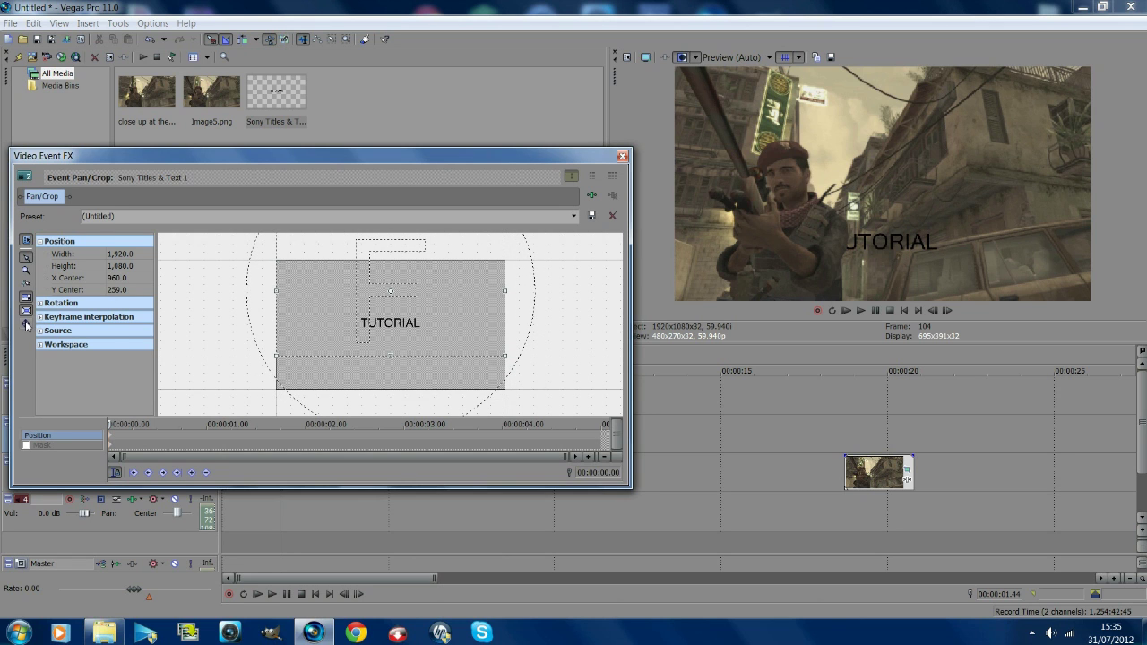
{"action": "mouse_move", "coordinate": [407, 320]}
{"action": "left_mouse_down"}
{"action": "mouse_move", "coordinate": [481, 314]}
{"action": "mouse_move", "coordinate": [420, 322]}
{"action": "mouse_move", "coordinate": [436, 318]}
{"action": "mouse_move", "coordinate": [394, 308]}
{"action": "mouse_move", "coordinate": [389, 322]}
{"action": "mouse_move", "coordinate": [414, 315]}
{"action": "mouse_move", "coordinate": [380, 321]}
{"action": "mouse_move", "coordinate": [390, 322]}
{"action": "left_mouse_up"}
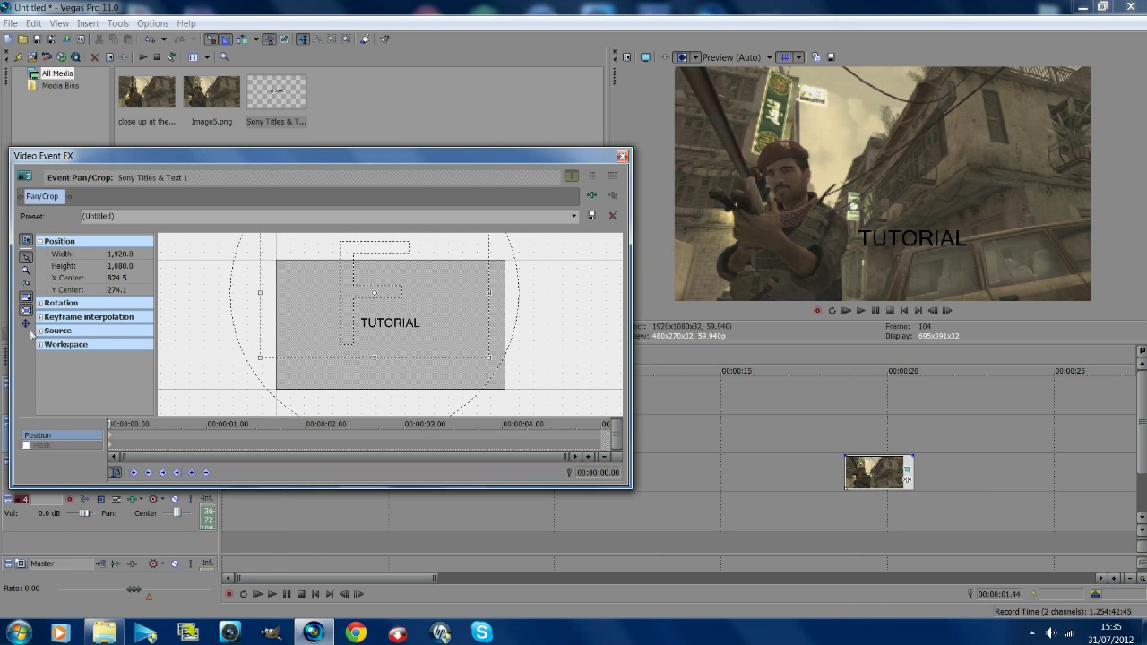
- Restrict movement to horizontal and keyframe the text sliding from X Center 1,406.5 at the start to 754.3 at 00:00:00.06
{"action": "left_click", "coordinate": [26, 325]}
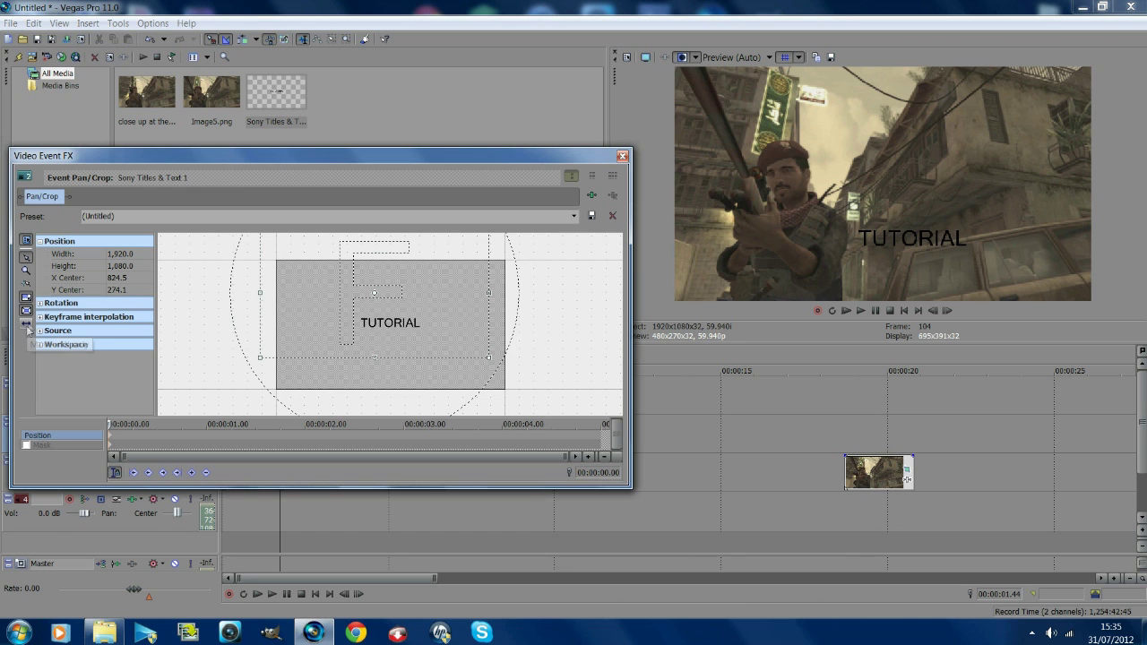
{"action": "left_click_drag", "start_coordinate": [446, 315], "coordinate": [480, 323]}
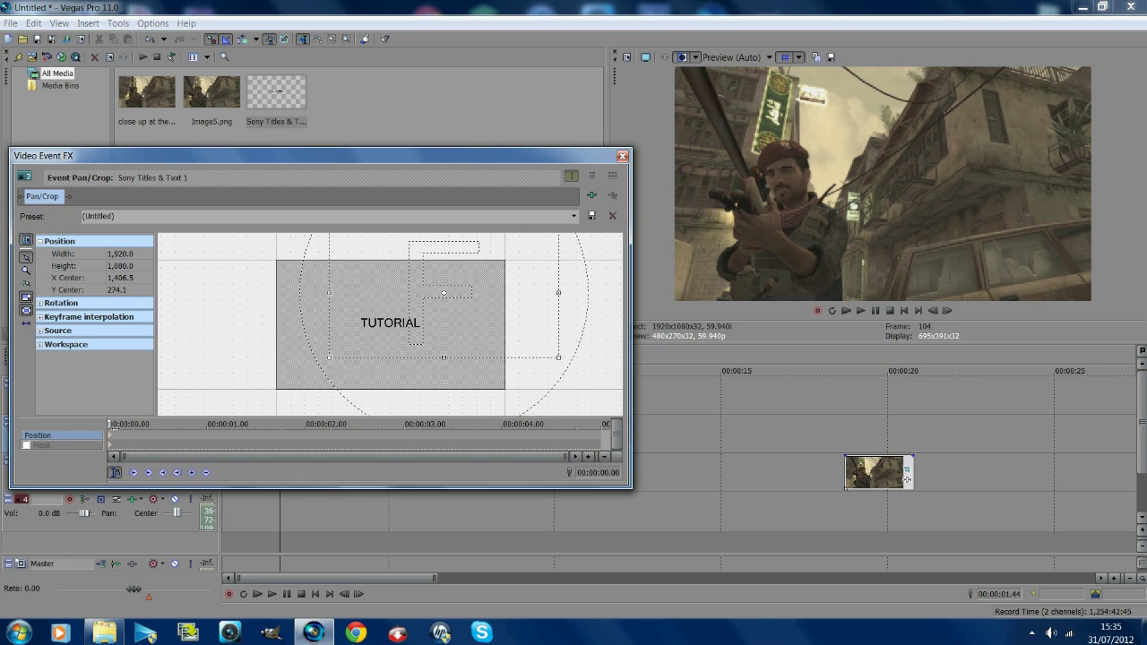
{"action": "key", "text": "space"}
{"action": "left_click_drag", "start_coordinate": [509, 338], "coordinate": [431, 349]}
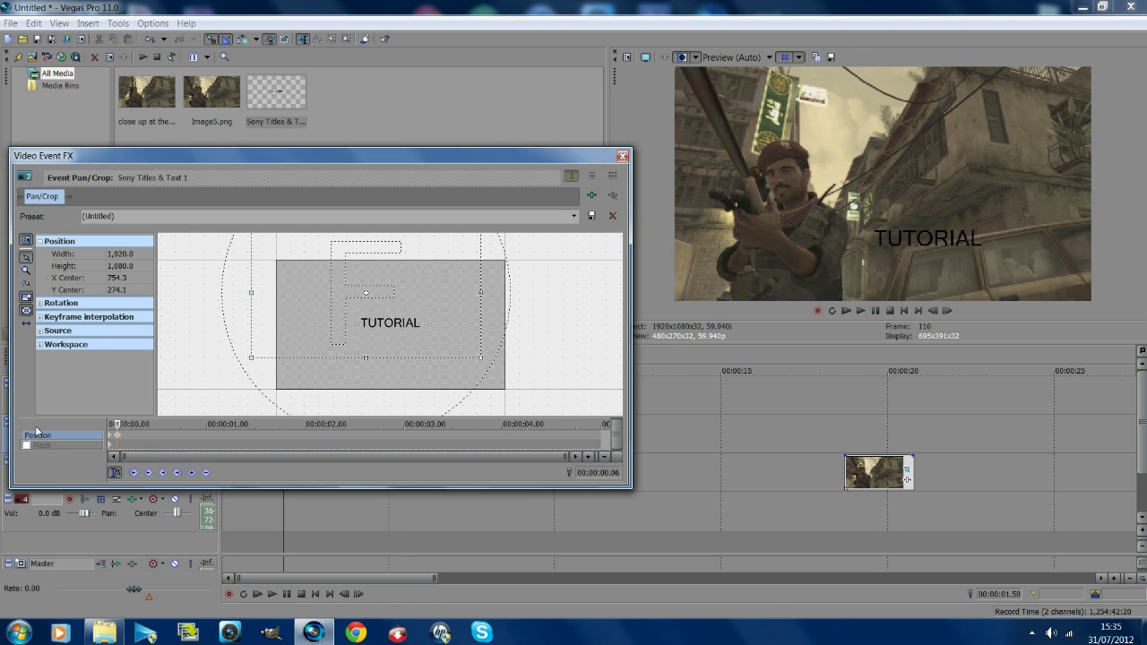
- Add bounce-back position keyframes for the text: X Center 889.8 at 00:00:00.09 and 824.5 at 00:00:00.13
{"action": "left_click_drag", "start_coordinate": [121, 424], "coordinate": [122, 425]}
{"action": "left_click_drag", "start_coordinate": [380, 336], "coordinate": [396, 338]}
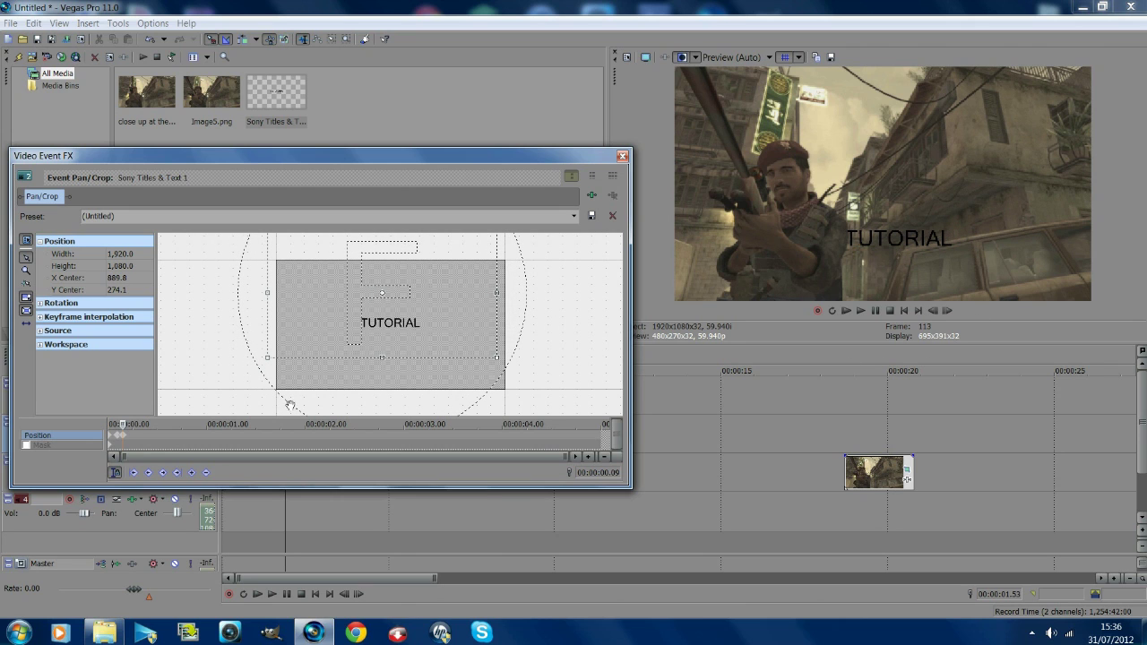
{"action": "left_click_drag", "start_coordinate": [122, 425], "coordinate": [129, 424]}
{"action": "scroll", "coordinate": [128, 447], "scroll_direction": "up", "scroll_amount": 4}
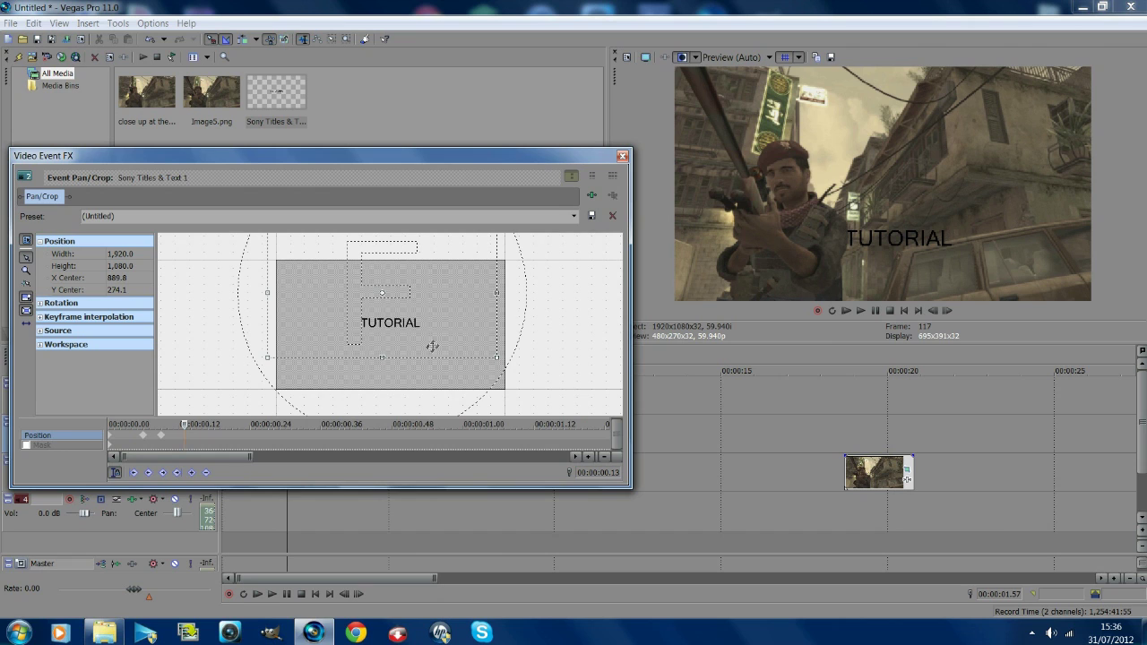
{"action": "left_click_drag", "start_coordinate": [444, 335], "coordinate": [436, 335]}
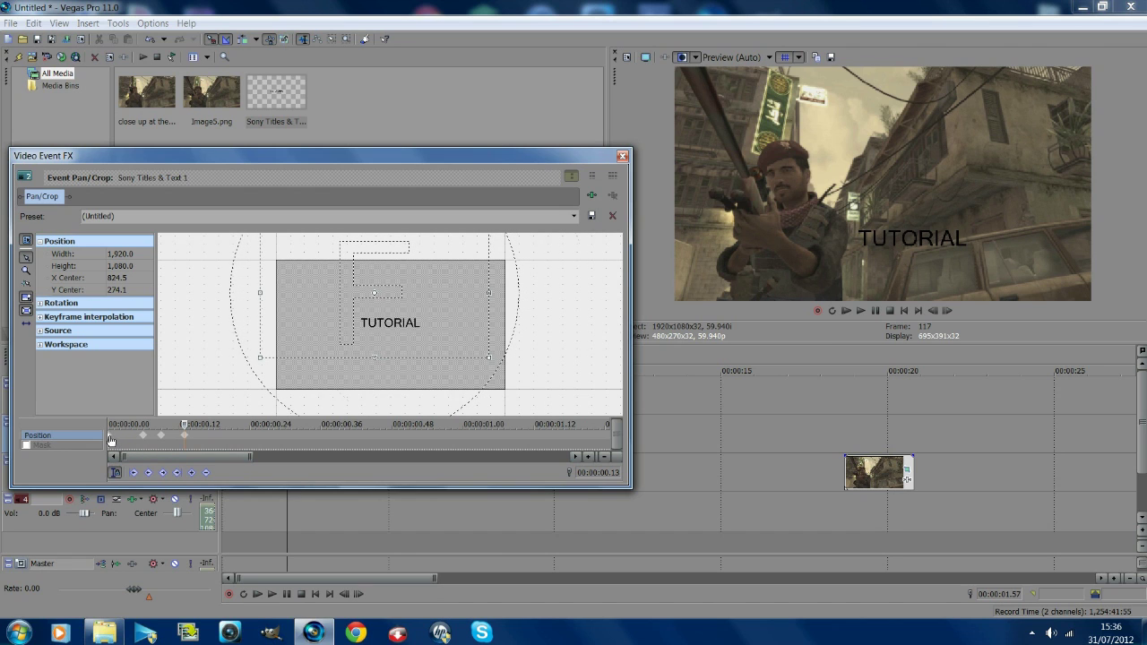
- Step frame by frame through the text's slide-in from its first keyframe and close Pan/Crop
{"action": "left_click", "coordinate": [111, 439]}
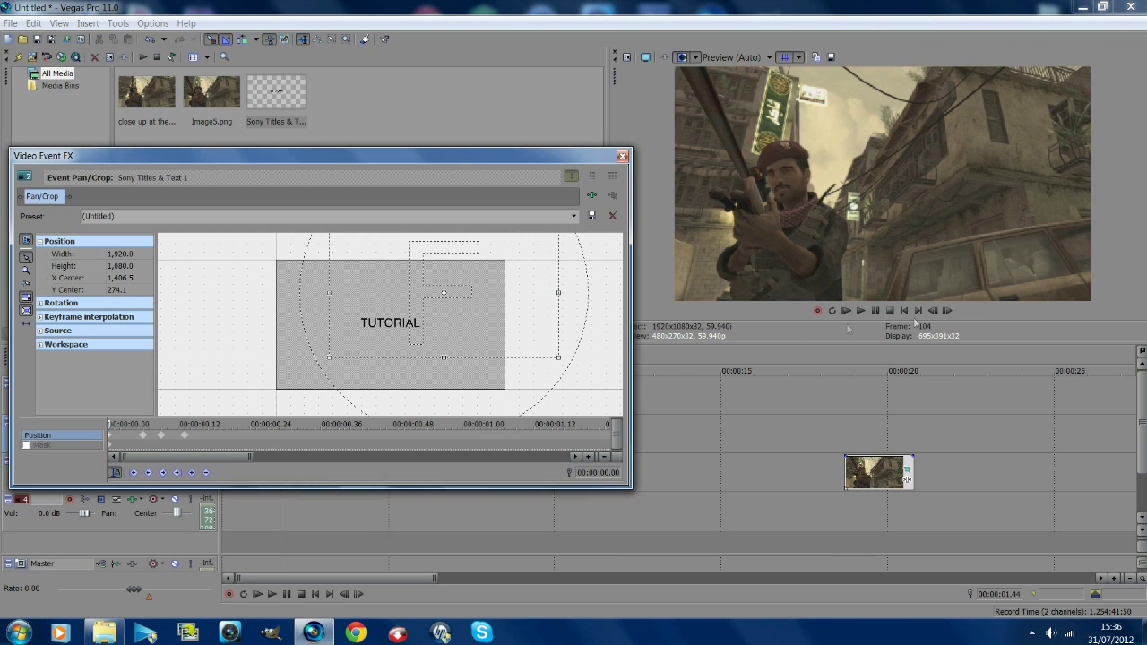
{"action": "left_click", "coordinate": [946, 311]}
{"action": "left_click", "coordinate": [946, 311]}
{"action": "left_click", "coordinate": [947, 311]}
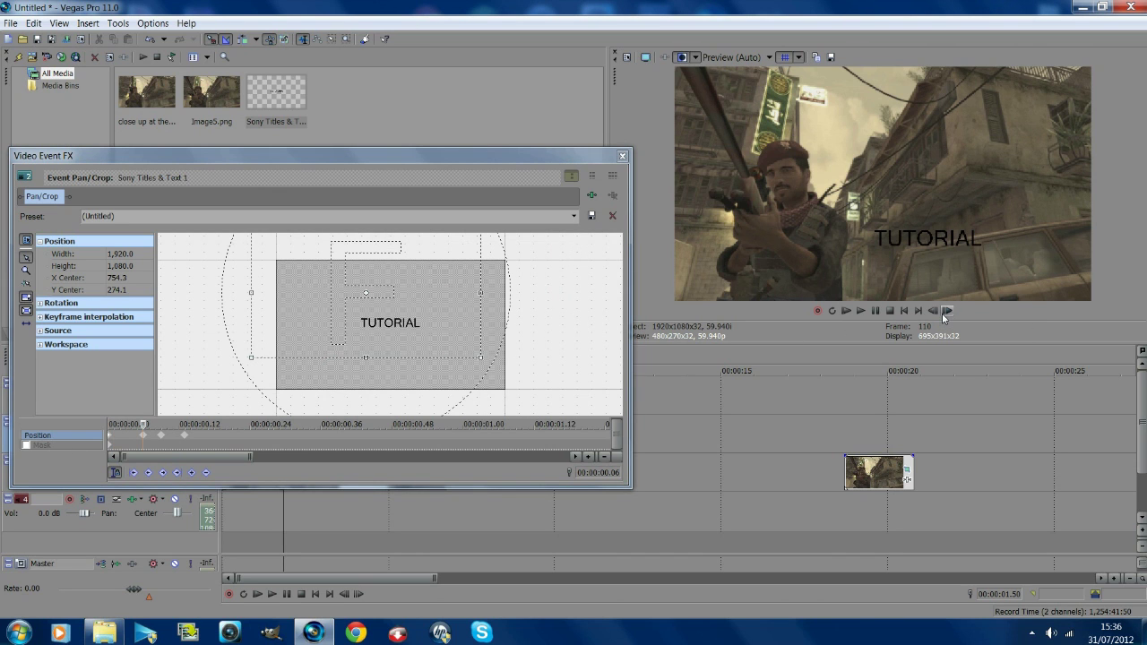
{"action": "left_click", "coordinate": [947, 311]}
{"action": "left_click", "coordinate": [946, 311]}
{"action": "left_click", "coordinate": [947, 311]}
{"action": "left_click", "coordinate": [946, 311]}
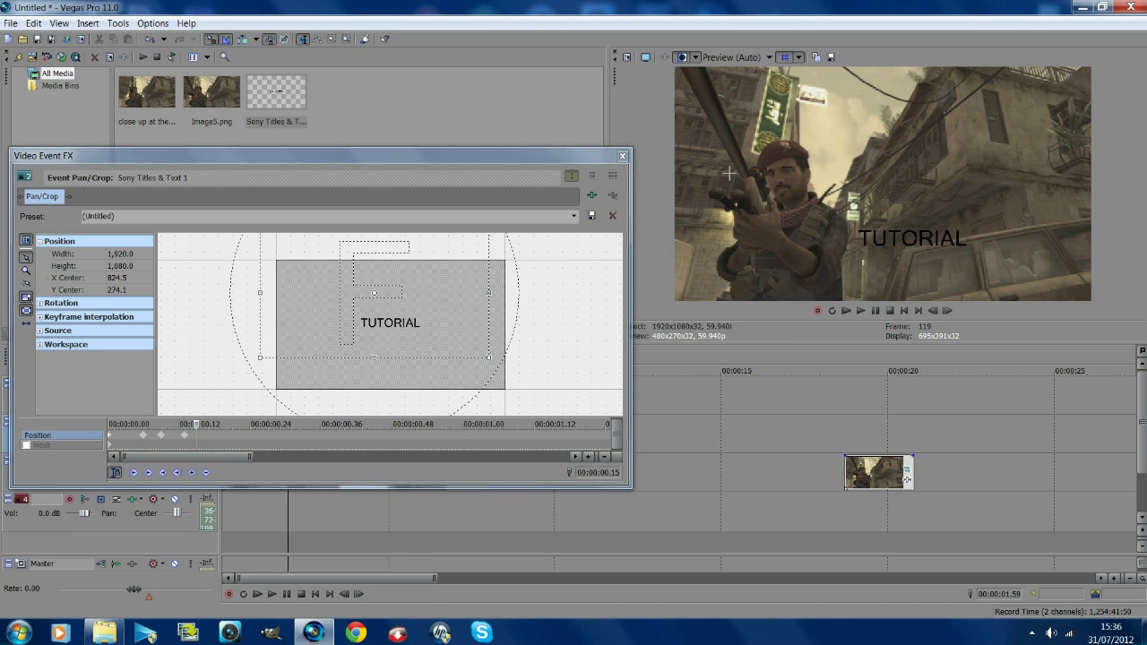
{"action": "left_click", "coordinate": [622, 156]}
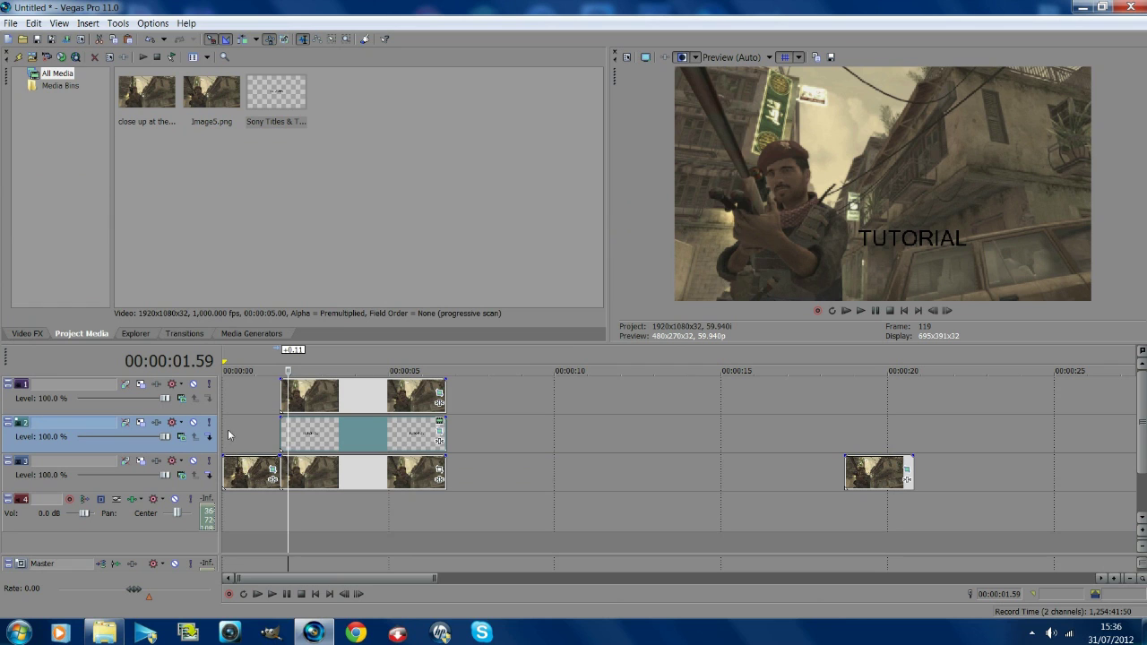
- Play the timeline from just before the freeze frame through the TUTORIAL text animation
{"action": "left_click", "coordinate": [260, 426]}
{"action": "left_click", "coordinate": [861, 311]}
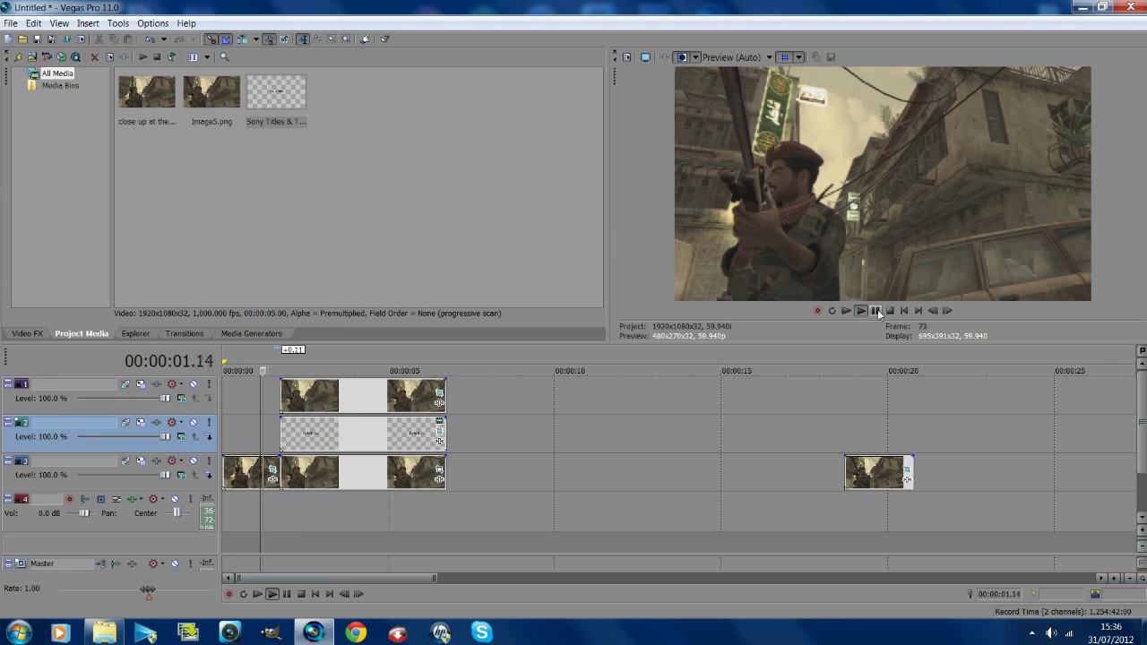
{"action": "left_click", "coordinate": [877, 310]}
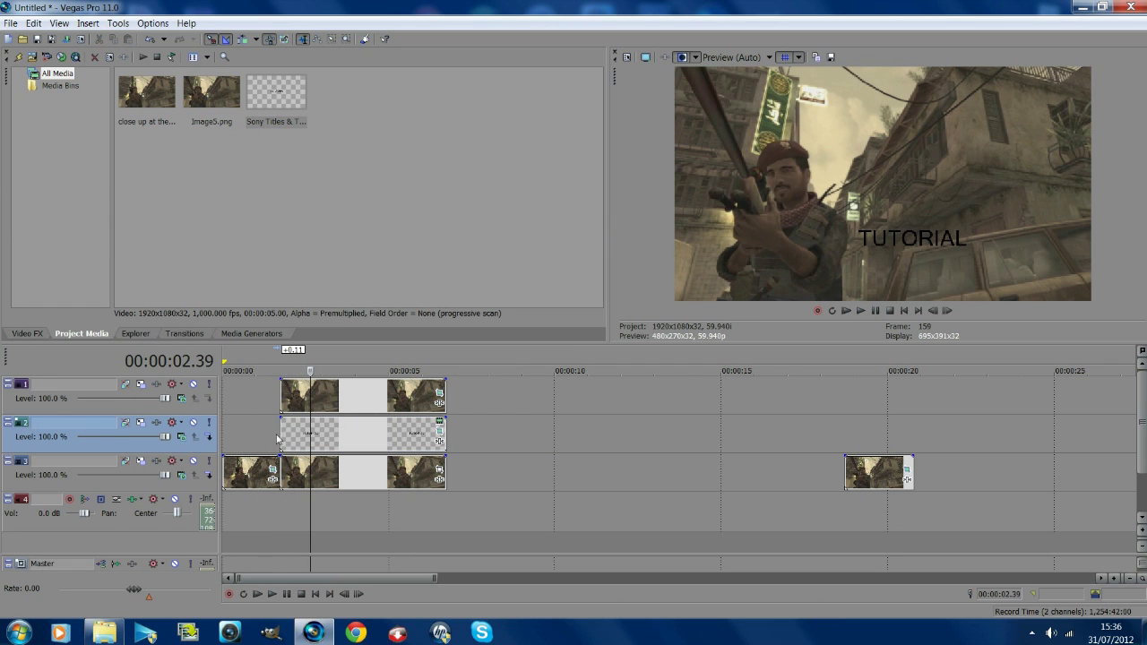
- Spread out the text's position keyframes in Pan/Crop to slow the bounce, placing the X Center 754.3 overshoot at 00:00:00.11
{"action": "left_click", "coordinate": [278, 434]}
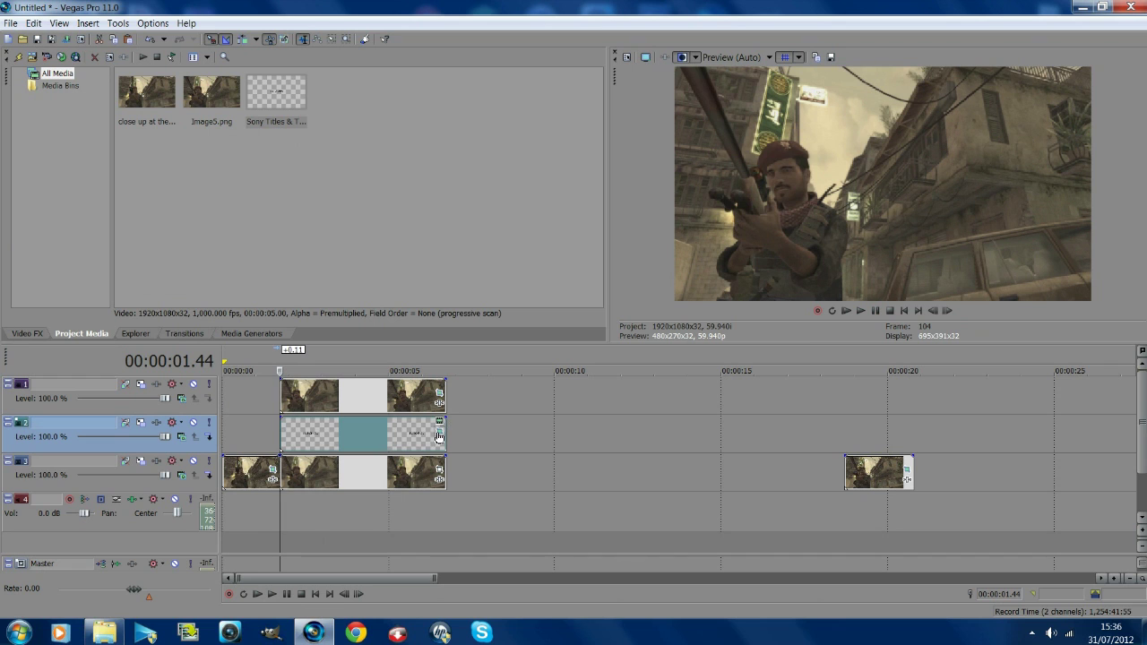
{"action": "left_click", "coordinate": [439, 431]}
{"action": "left_click", "coordinate": [126, 440]}
{"action": "scroll", "coordinate": [127, 441], "scroll_direction": "up", "scroll_amount": 3}
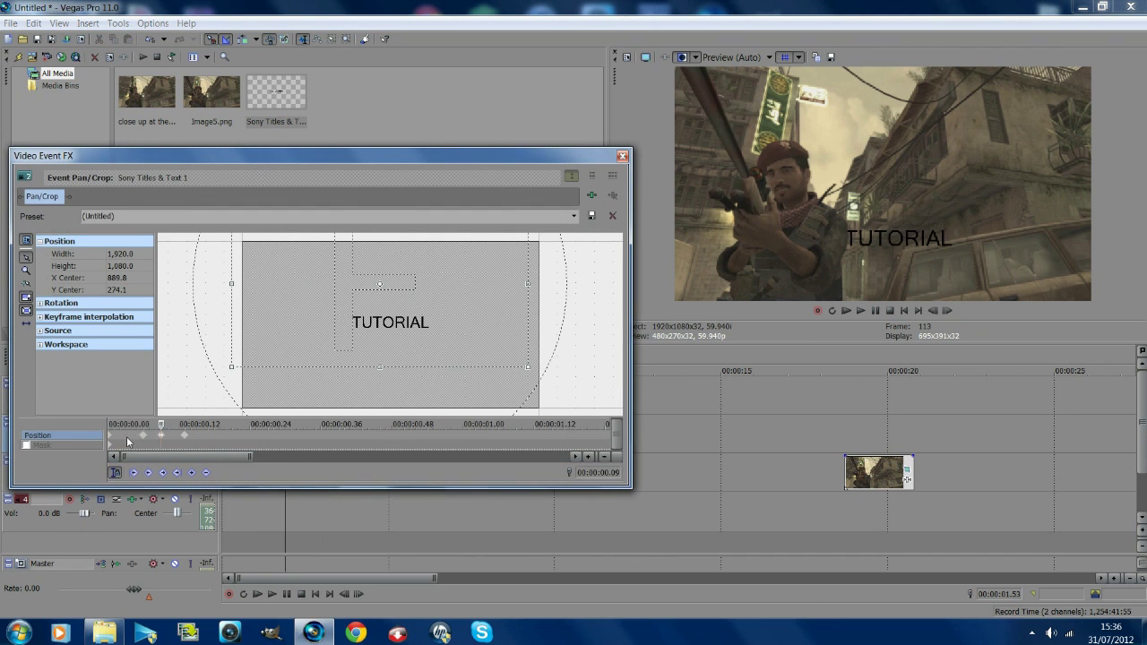
{"action": "left_click_drag", "start_coordinate": [186, 440], "coordinate": [278, 435]}
{"action": "left_click_drag", "start_coordinate": [143, 436], "coordinate": [215, 436]}
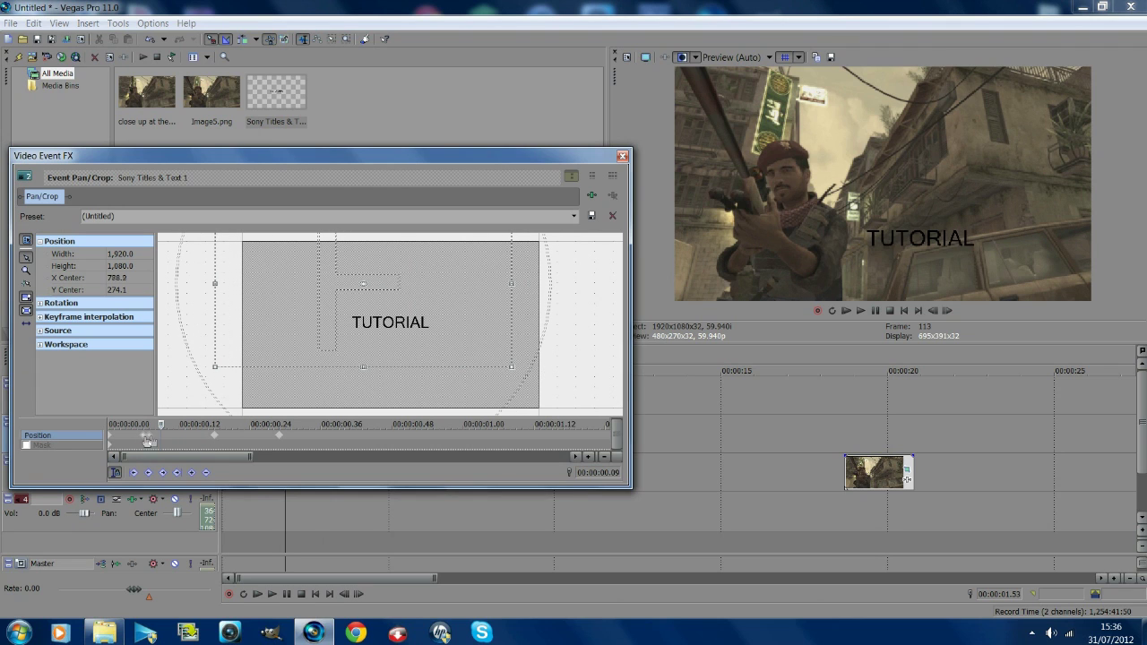
{"action": "left_click", "coordinate": [172, 439]}
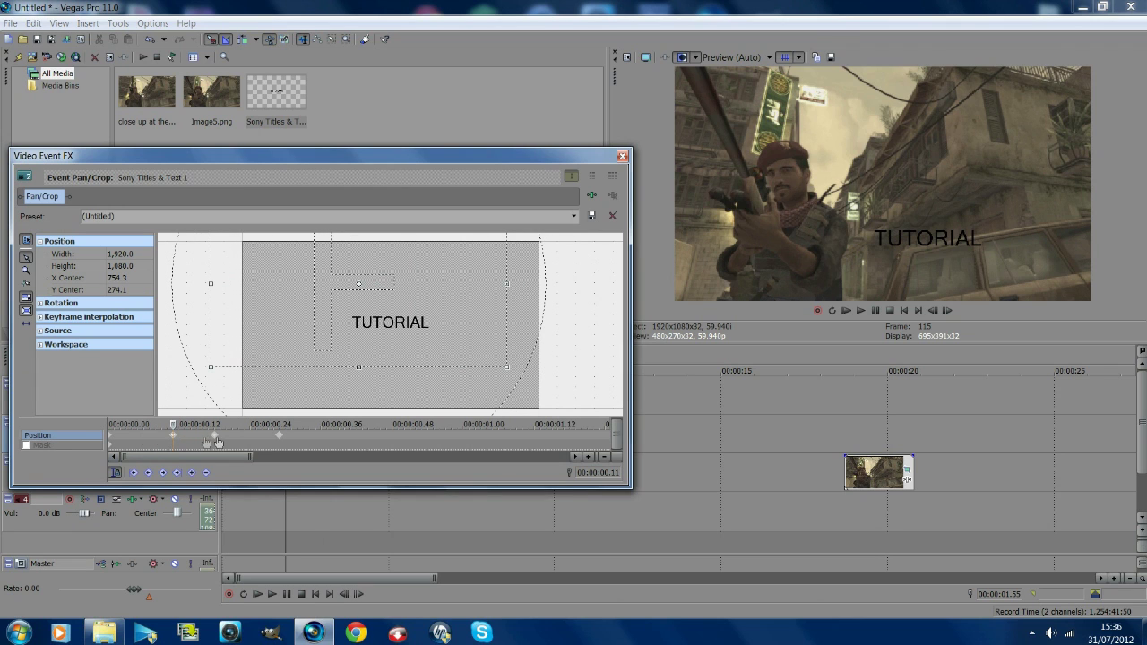
{"action": "mouse_move", "coordinate": [216, 442]}
{"action": "left_mouse_down"}
{"action": "mouse_move", "coordinate": [206, 441]}
{"action": "mouse_move", "coordinate": [227, 440]}
{"action": "left_mouse_up"}
{"action": "left_click", "coordinate": [623, 156]}
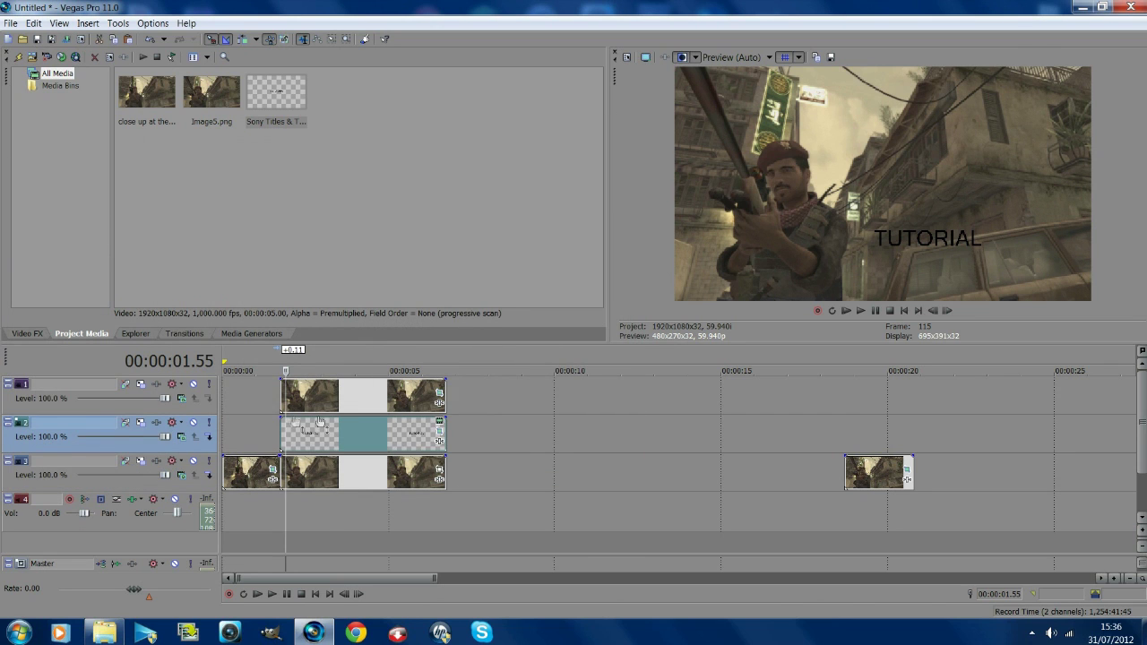
- Play the slowed TUTORIAL slide-in several times, first from just before the freeze frame and again from the start of the text event
{"action": "left_click", "coordinate": [273, 428]}
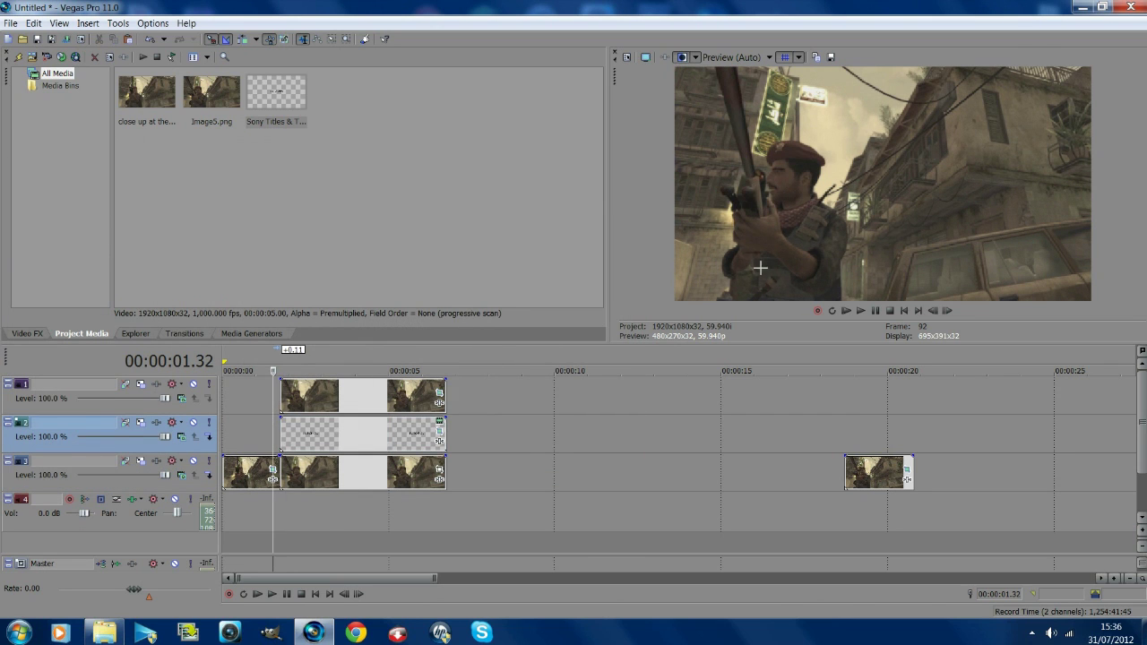
{"action": "left_click", "coordinate": [876, 310]}
{"action": "left_click", "coordinate": [876, 309]}
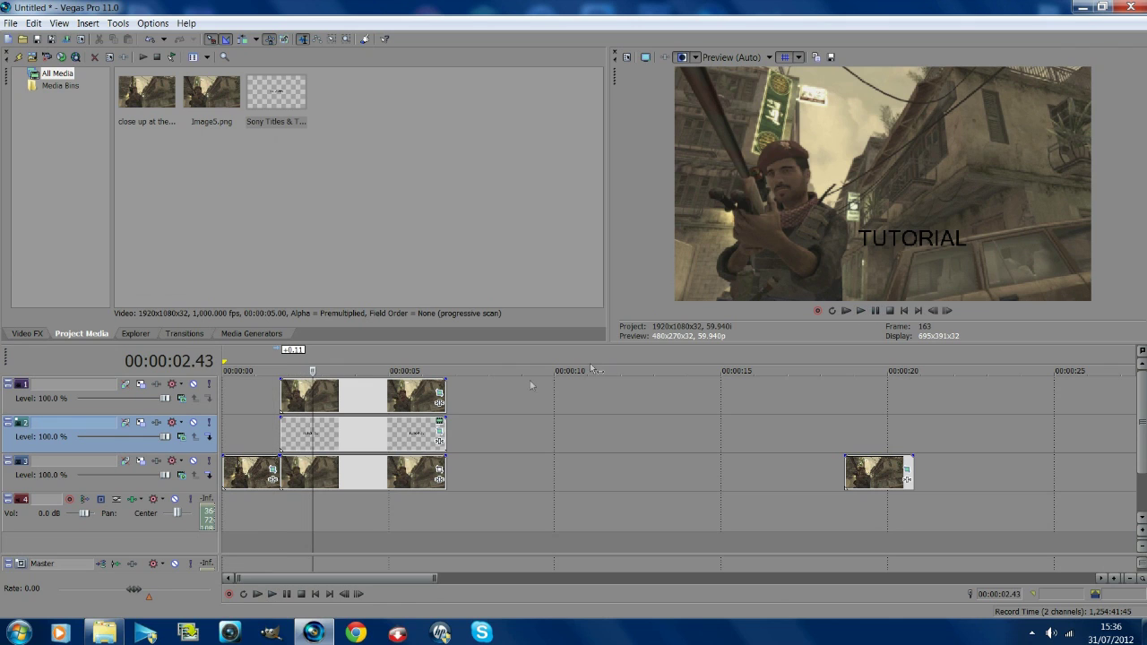
{"action": "left_click", "coordinate": [287, 435]}
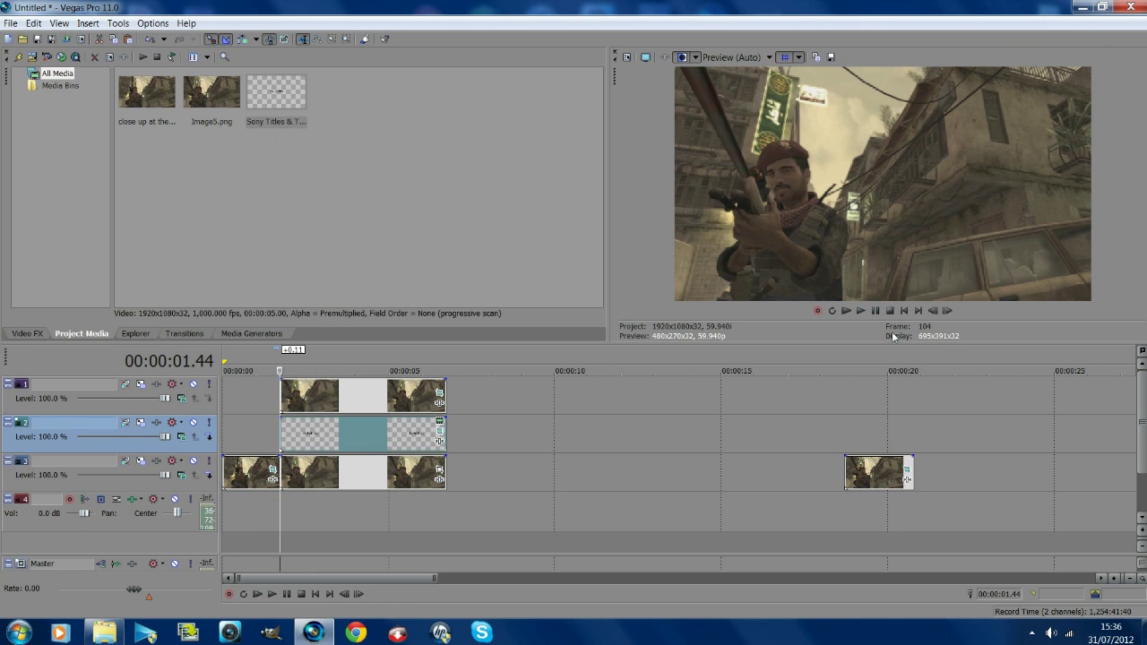
{"action": "left_click", "coordinate": [876, 310]}
{"action": "left_click", "coordinate": [876, 311]}
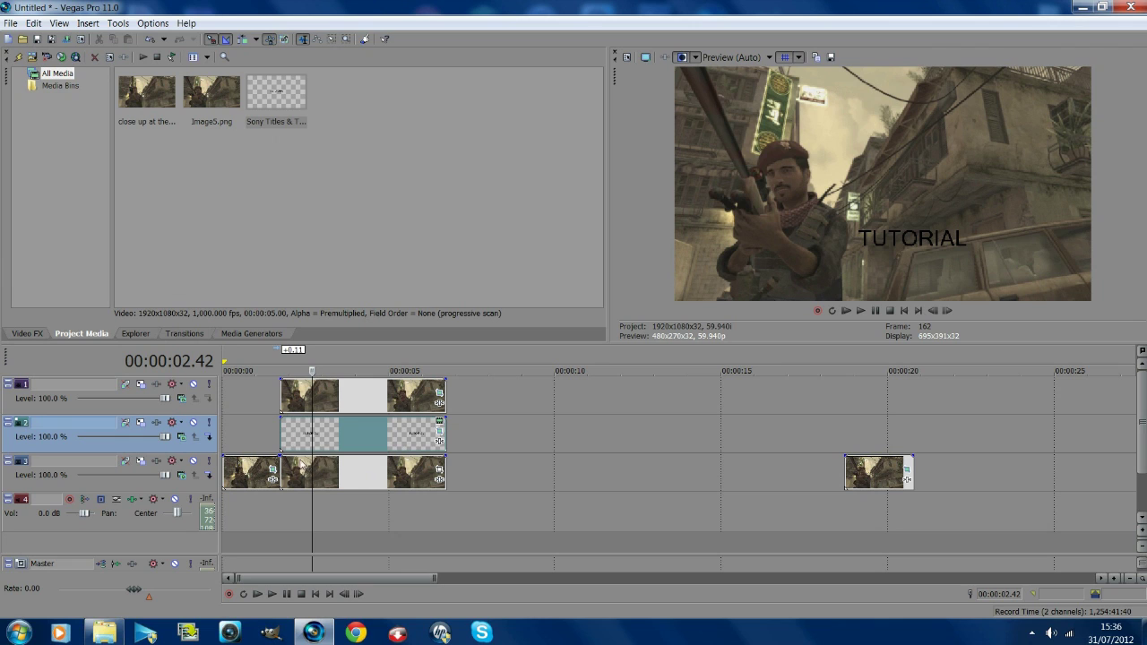
{"action": "left_click", "coordinate": [282, 437]}
{"action": "left_click", "coordinate": [862, 311]}
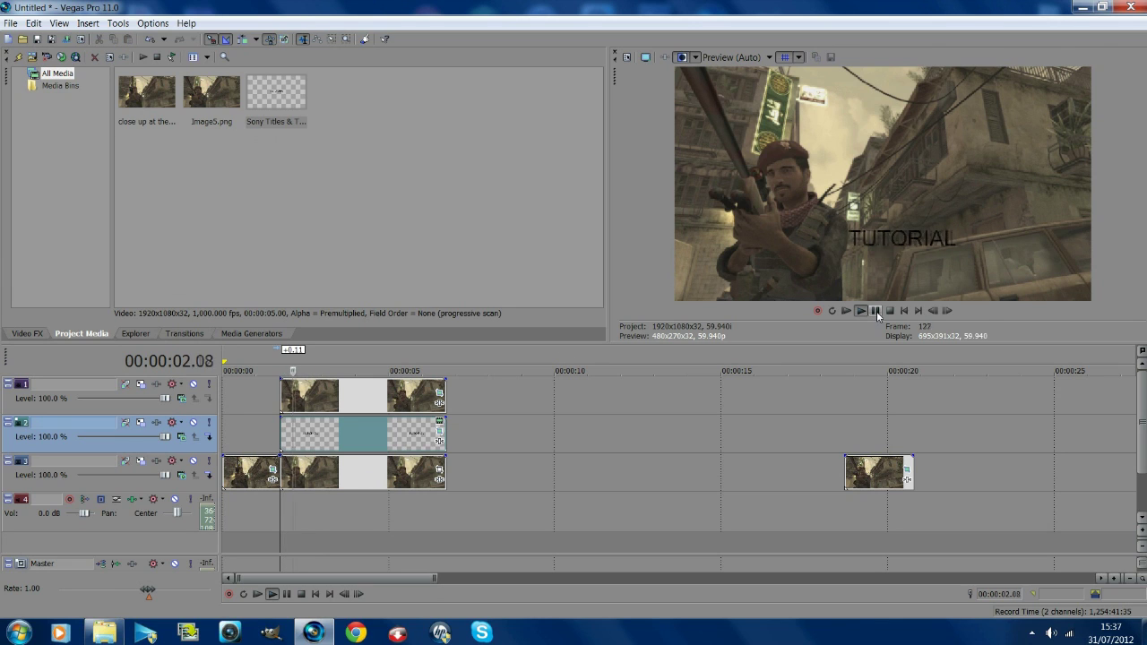
{"action": "left_click", "coordinate": [875, 311]}
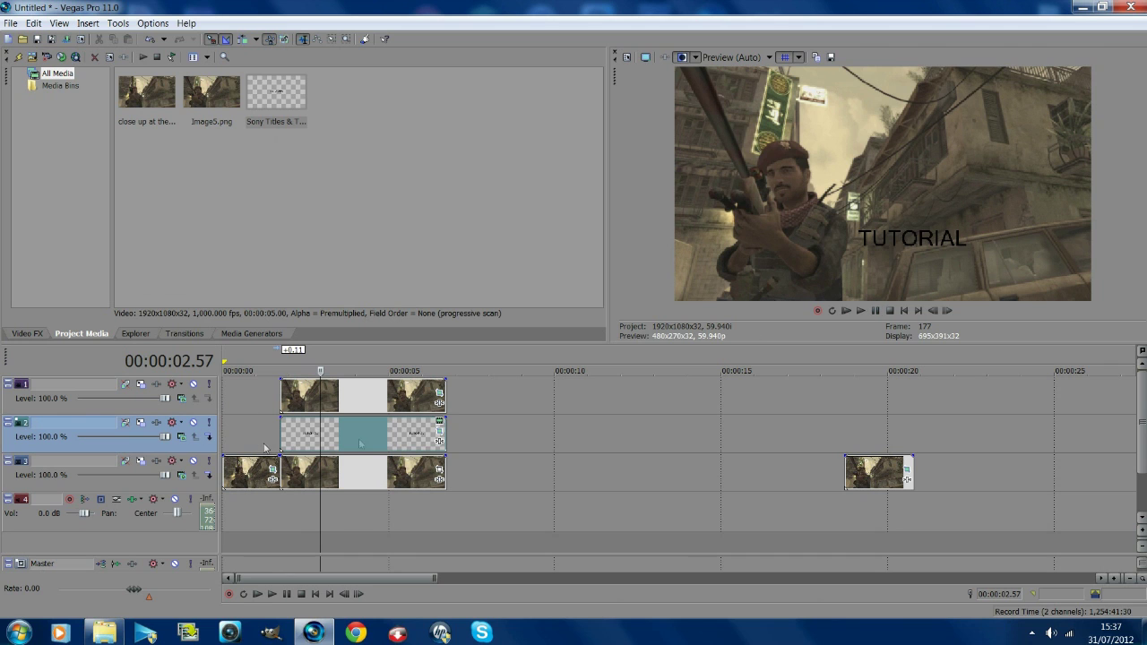
- Add a hold keyframe for the text at 00:00:01.13 in Pan/Crop and slide it back behind the soldier by timeline position 00:00:03.08
{"action": "left_click", "coordinate": [438, 436]}
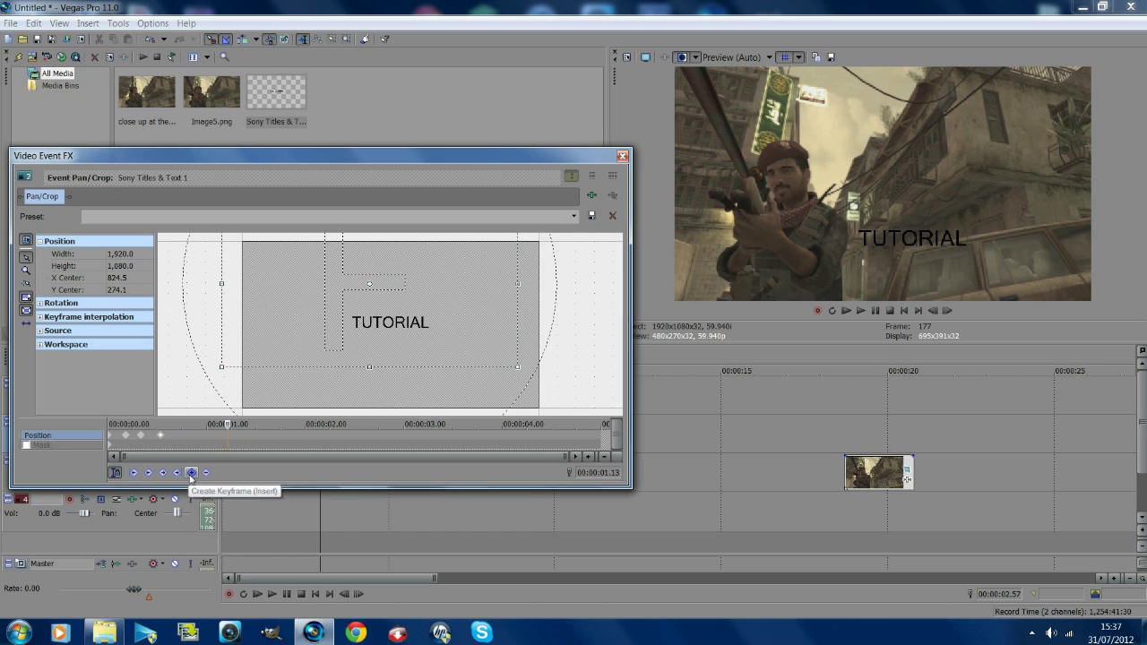
{"action": "left_click", "coordinate": [191, 473]}
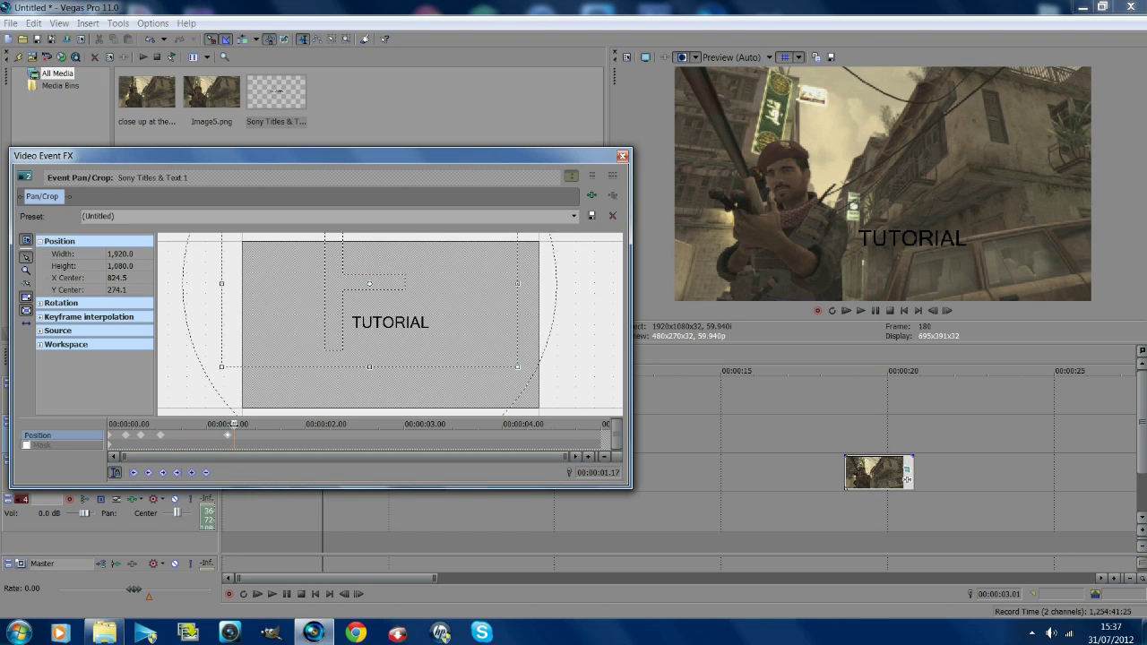
{"action": "left_click_drag", "start_coordinate": [228, 424], "coordinate": [245, 425]}
{"action": "left_click_drag", "start_coordinate": [309, 342], "coordinate": [409, 334]}
{"action": "left_click", "coordinate": [622, 156]}
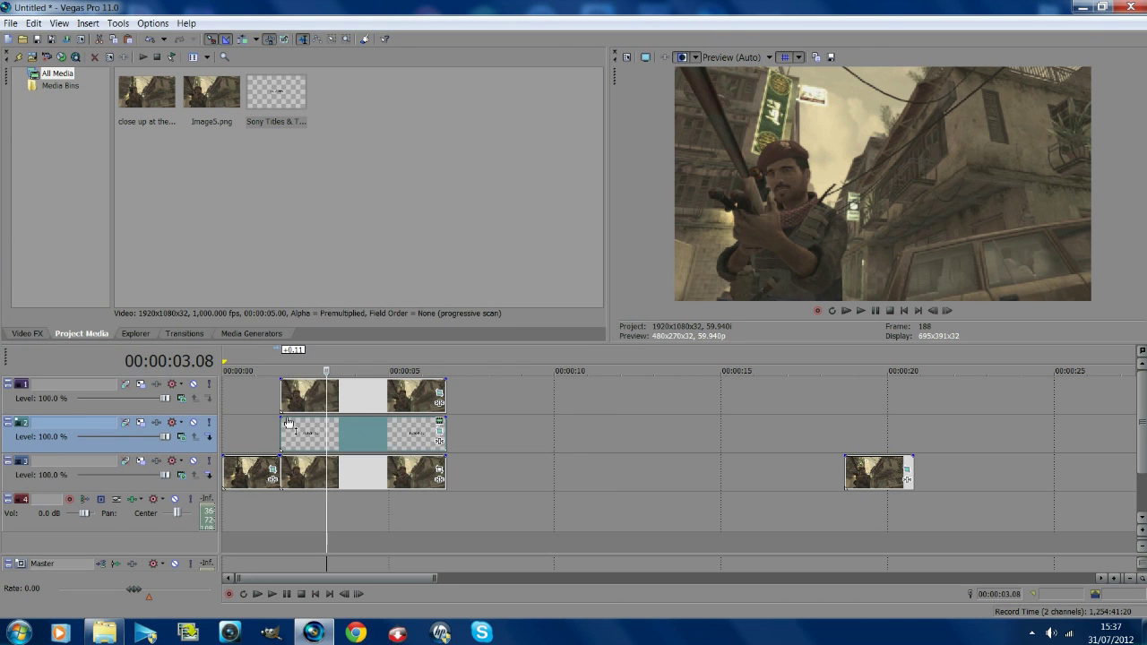
- Play from just before the freeze frame to check the text sliding in and back out
{"action": "left_click", "coordinate": [267, 371]}
{"action": "left_click", "coordinate": [860, 311]}
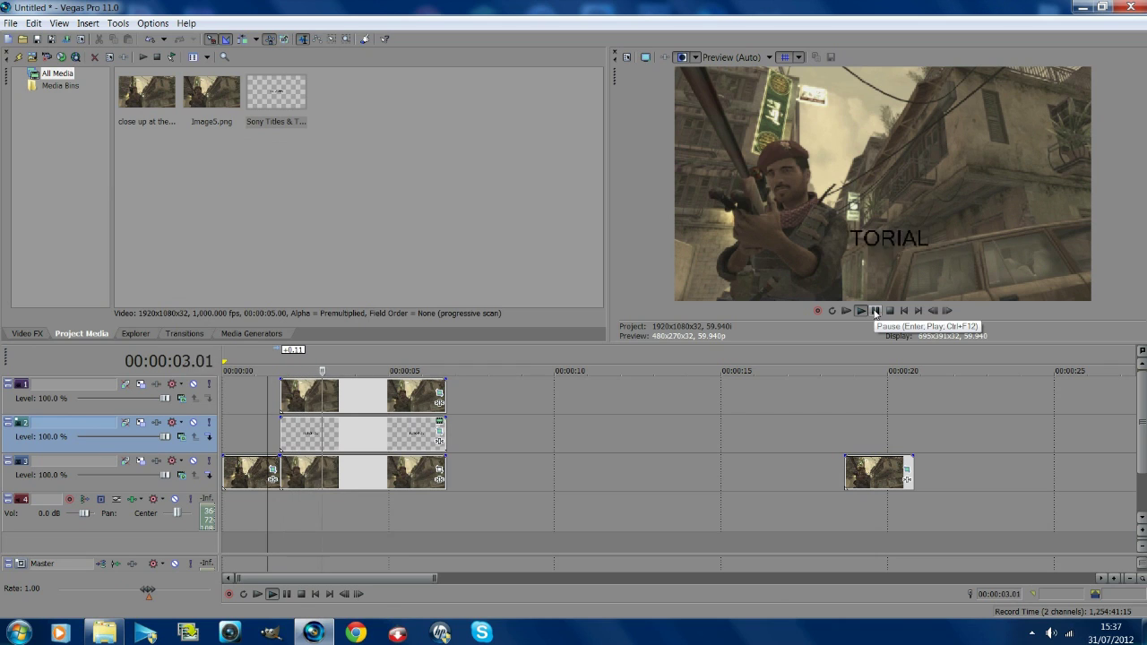
{"action": "left_click", "coordinate": [876, 311]}
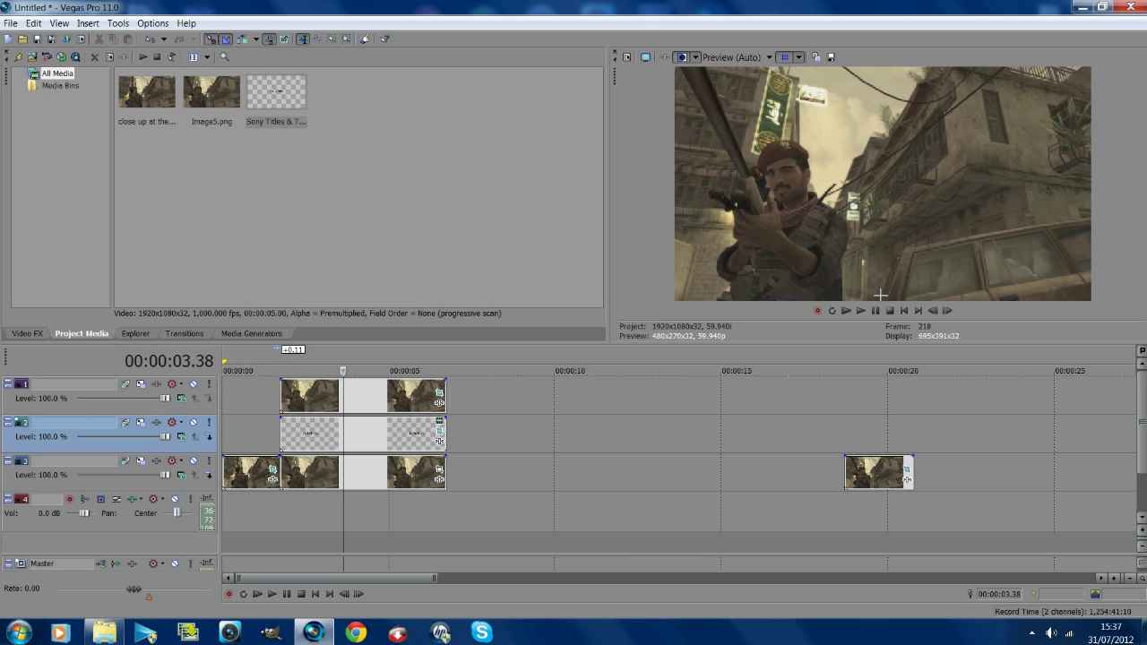
- Insert a new top video track and paste a copy of the freeze-frame image there, aligned with the freeze frame's start
{"action": "right_click", "coordinate": [579, 409]}
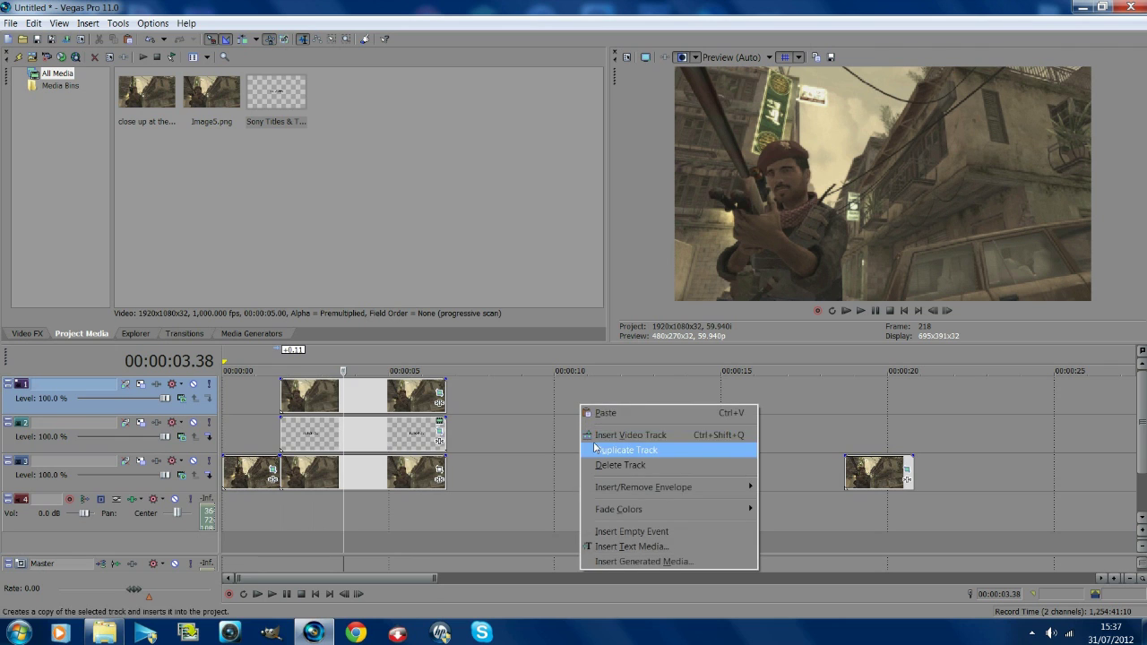
{"action": "left_click", "coordinate": [627, 436]}
{"action": "right_click", "coordinate": [387, 512]}
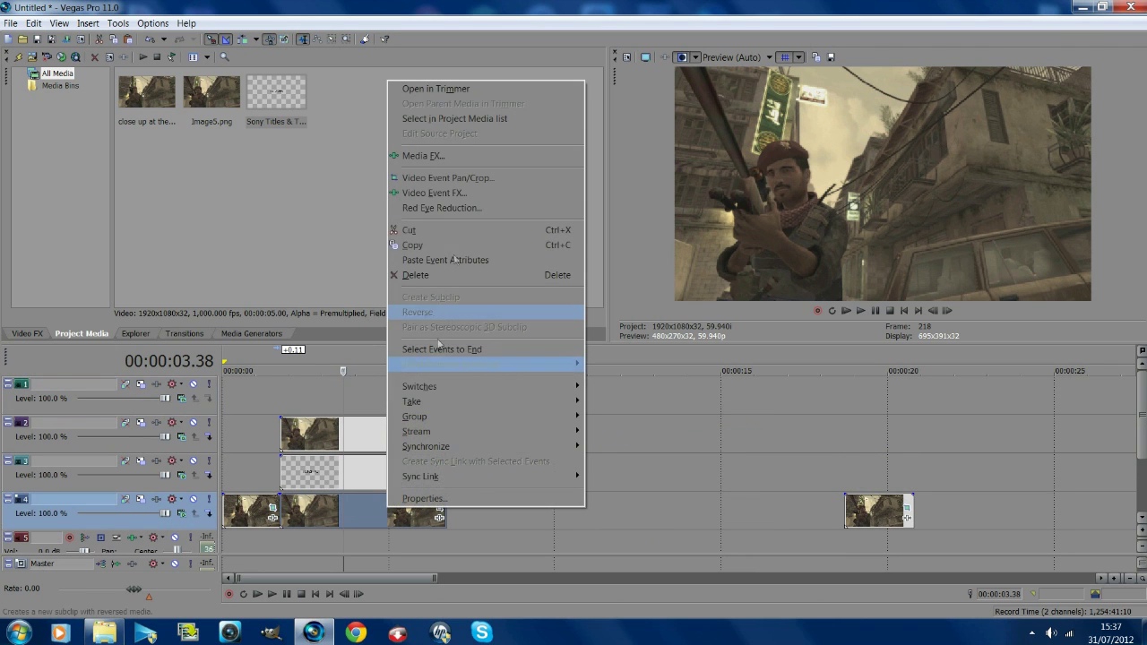
{"action": "left_click", "coordinate": [435, 243]}
{"action": "right_click", "coordinate": [388, 400]}
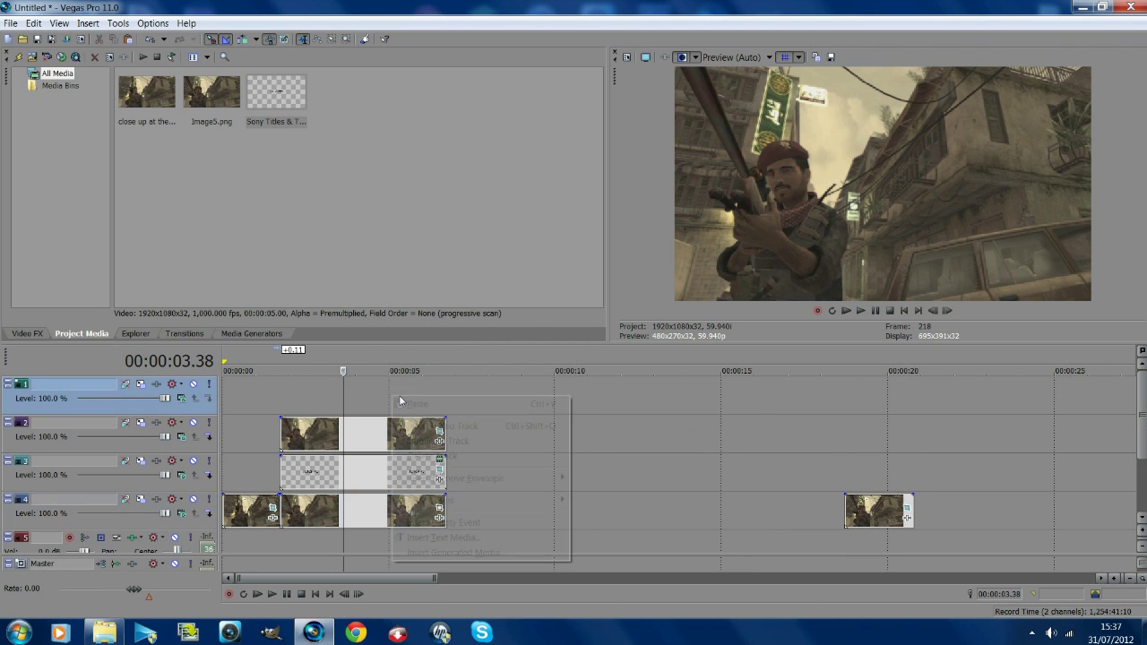
{"action": "left_click", "coordinate": [414, 408]}
{"action": "left_click_drag", "start_coordinate": [371, 403], "coordinate": [306, 403]}
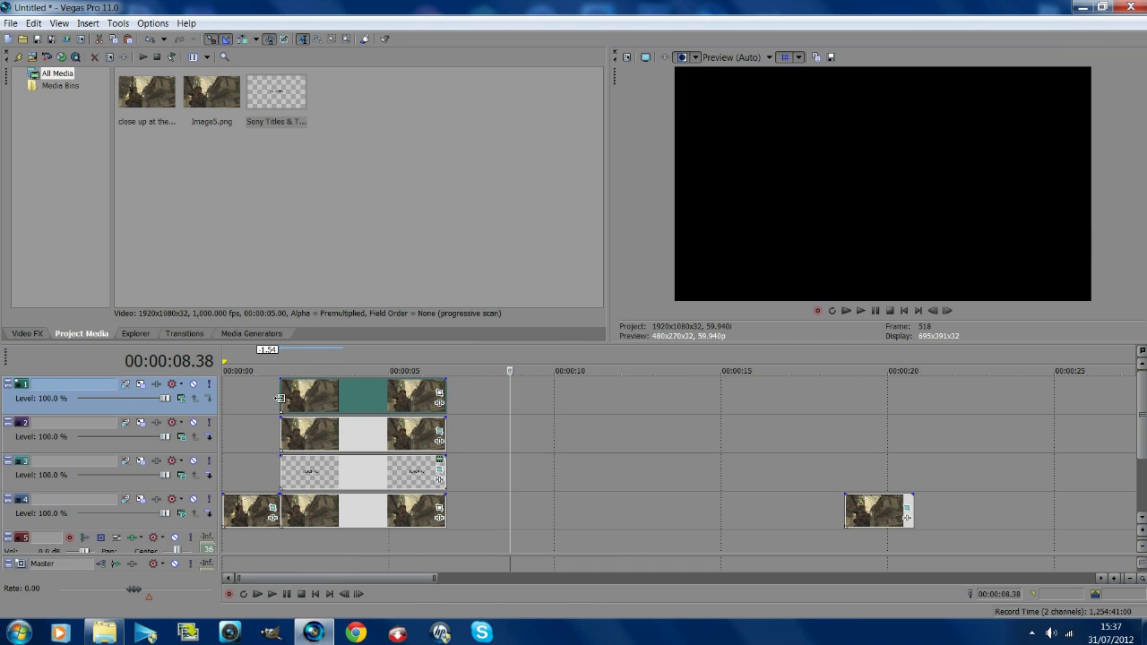
- Enable the mask in Pan/Crop for the top freeze-frame copy and draw a closed path around the foreground car
{"action": "left_click", "coordinate": [279, 402]}
{"action": "left_click", "coordinate": [439, 401]}
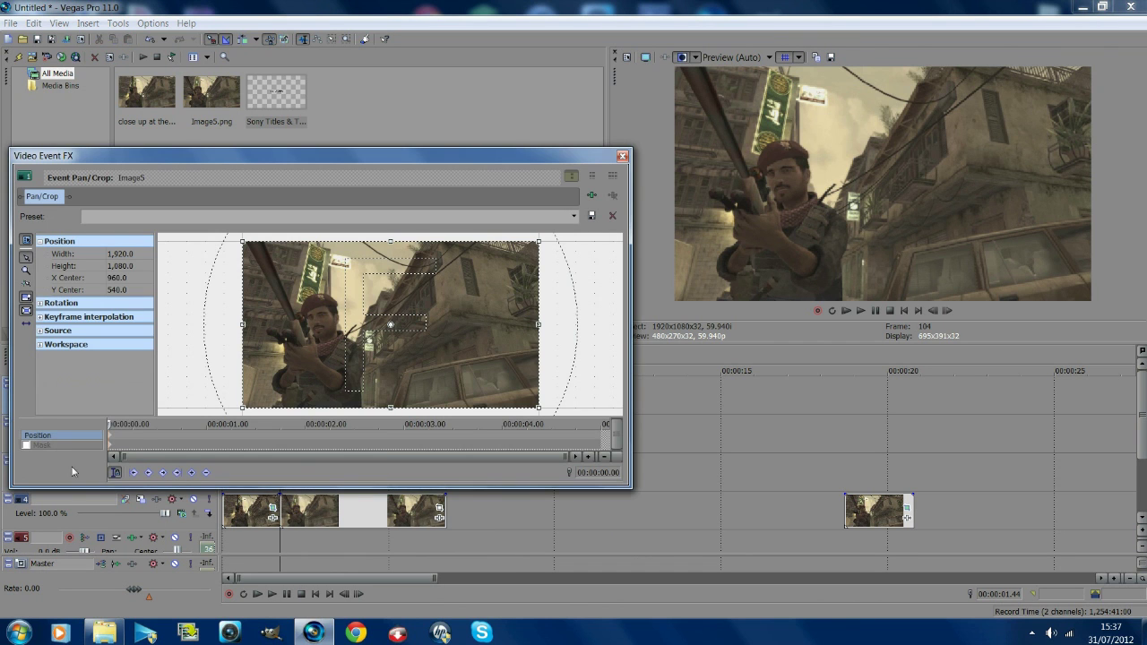
{"action": "left_click", "coordinate": [27, 446]}
{"action": "left_click", "coordinate": [388, 413]}
{"action": "left_click", "coordinate": [399, 375]}
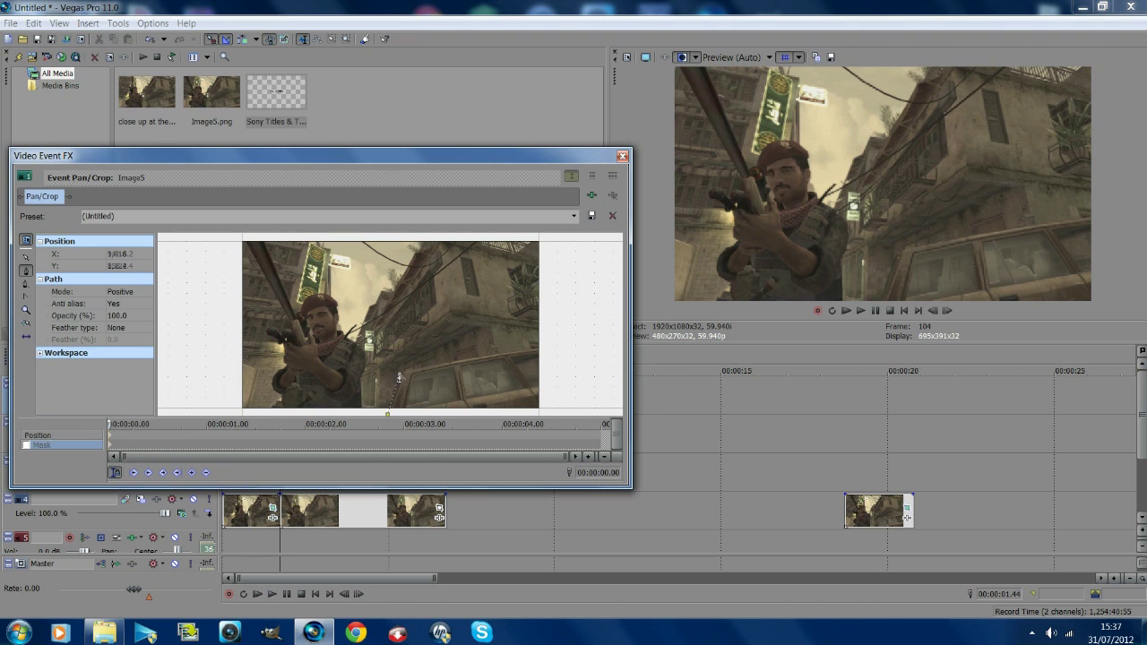
{"action": "left_click", "coordinate": [476, 359]}
{"action": "left_click", "coordinate": [543, 348]}
{"action": "scroll", "coordinate": [556, 391], "scroll_direction": "down", "scroll_amount": 2}
{"action": "left_click", "coordinate": [519, 372]}
{"action": "left_click", "coordinate": [554, 400]}
{"action": "left_click", "coordinate": [431, 406]}
{"action": "left_click", "coordinate": [388, 395]}
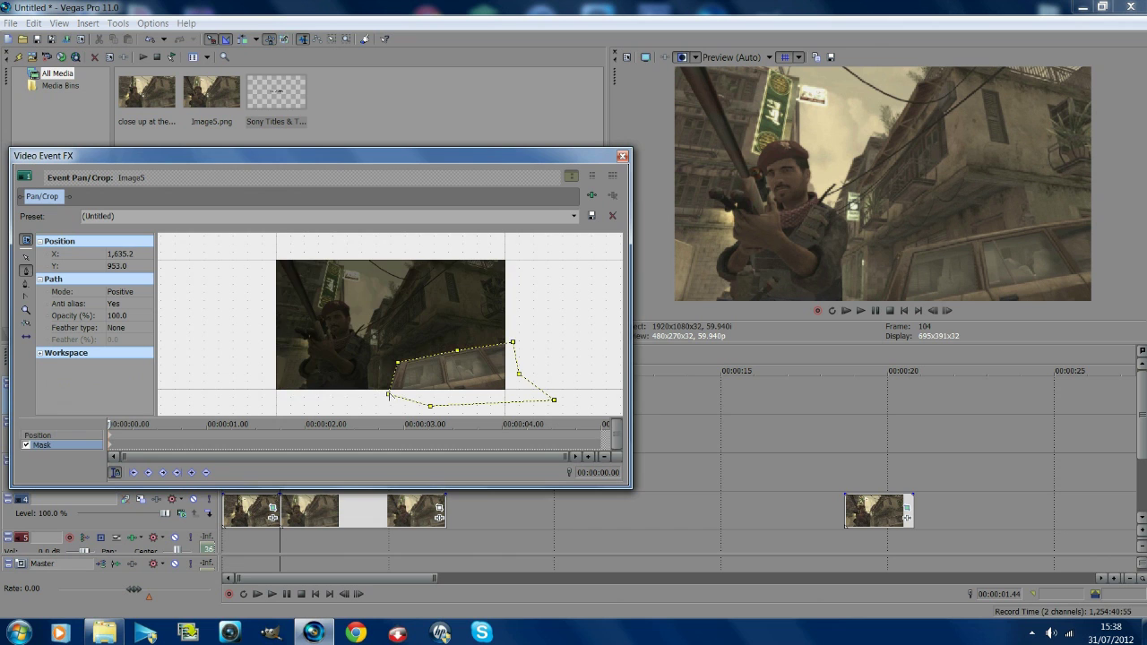
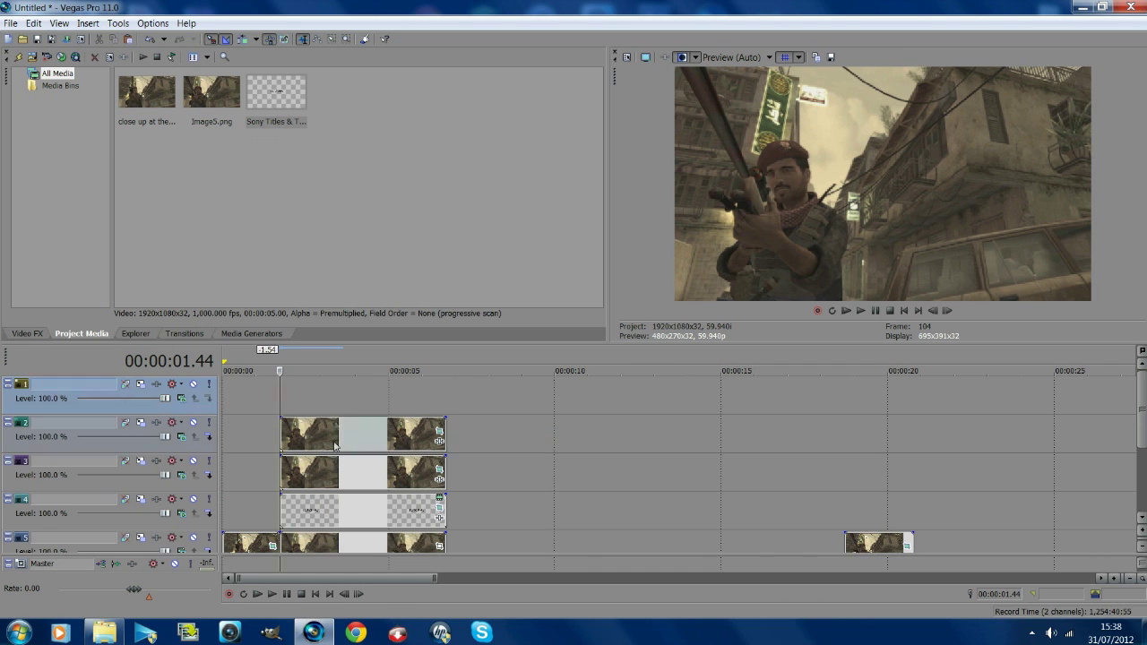
- Put the masked car on the uppermost track, paste a copy of the TUTORIAL text on the track beneath it, and trim its start by 2.24
{"action": "right_click", "coordinate": [285, 431]}
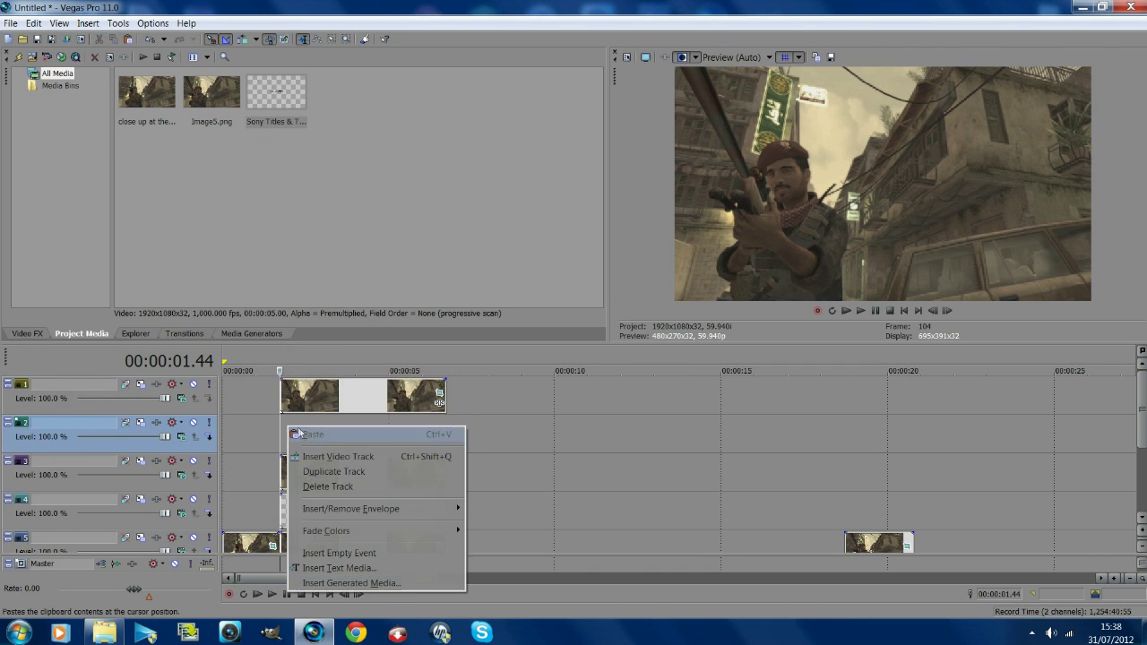
{"action": "left_click", "coordinate": [323, 453]}
{"action": "left_click", "coordinate": [673, 276]}
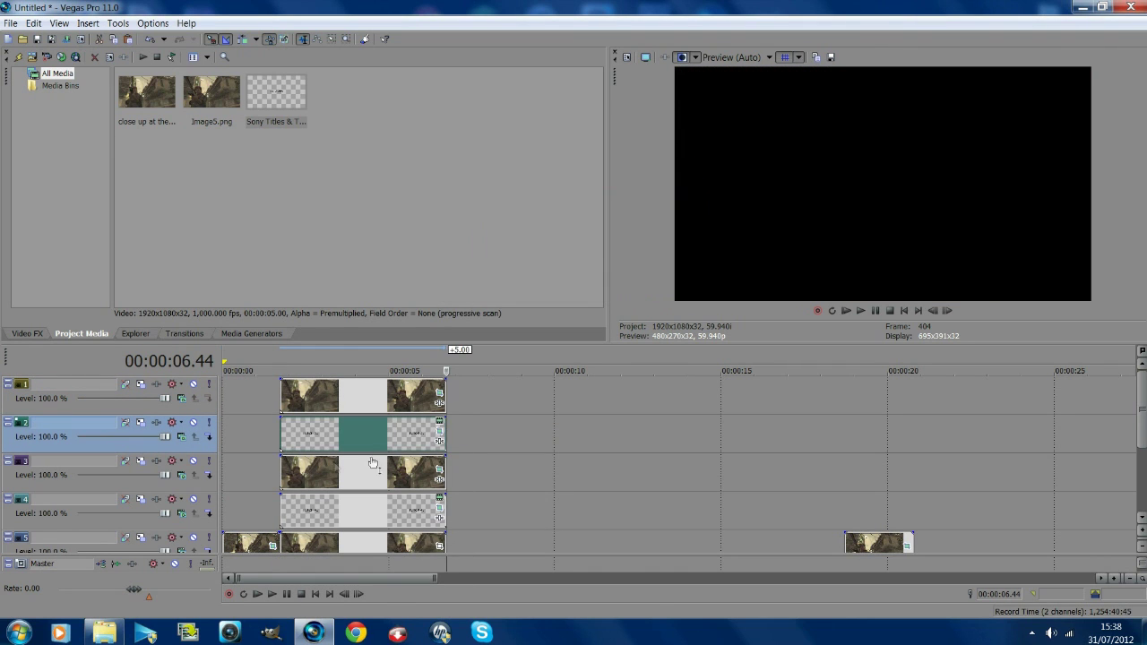
{"action": "left_click_drag", "start_coordinate": [283, 432], "coordinate": [361, 439]}
- Play up to where the first title has disappeared and move the second TUTORIAL event to start at 00:00:03.10
{"action": "left_click", "coordinate": [288, 448]}
{"action": "left_click", "coordinate": [874, 310]}
{"action": "left_click", "coordinate": [876, 310]}
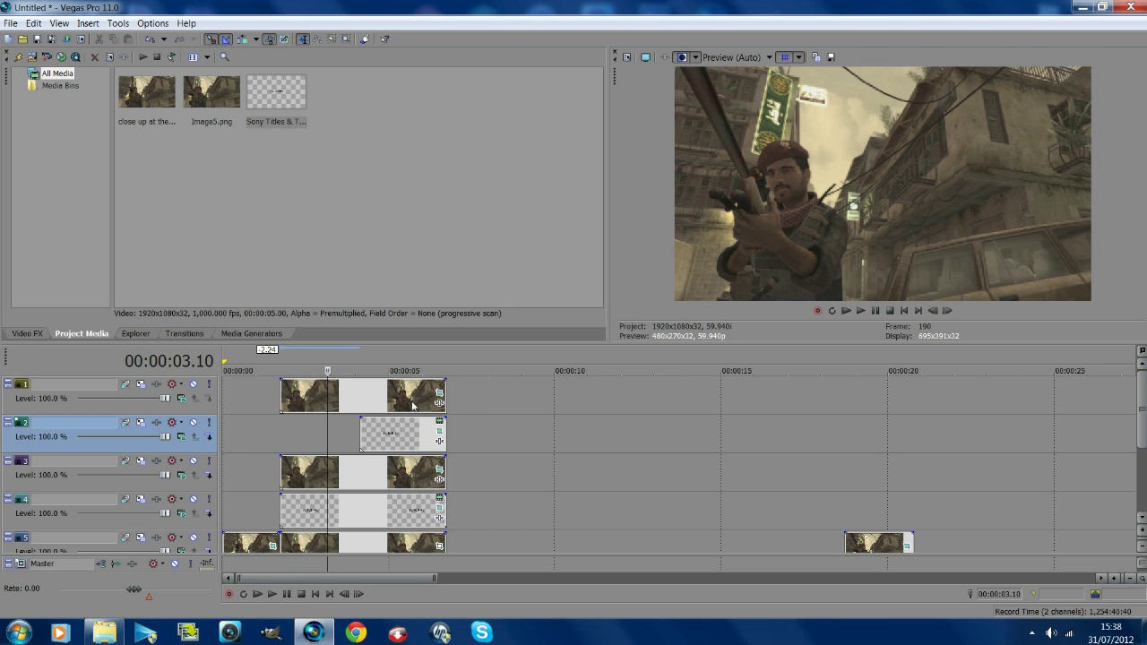
{"action": "left_click_drag", "start_coordinate": [401, 428], "coordinate": [371, 432]}
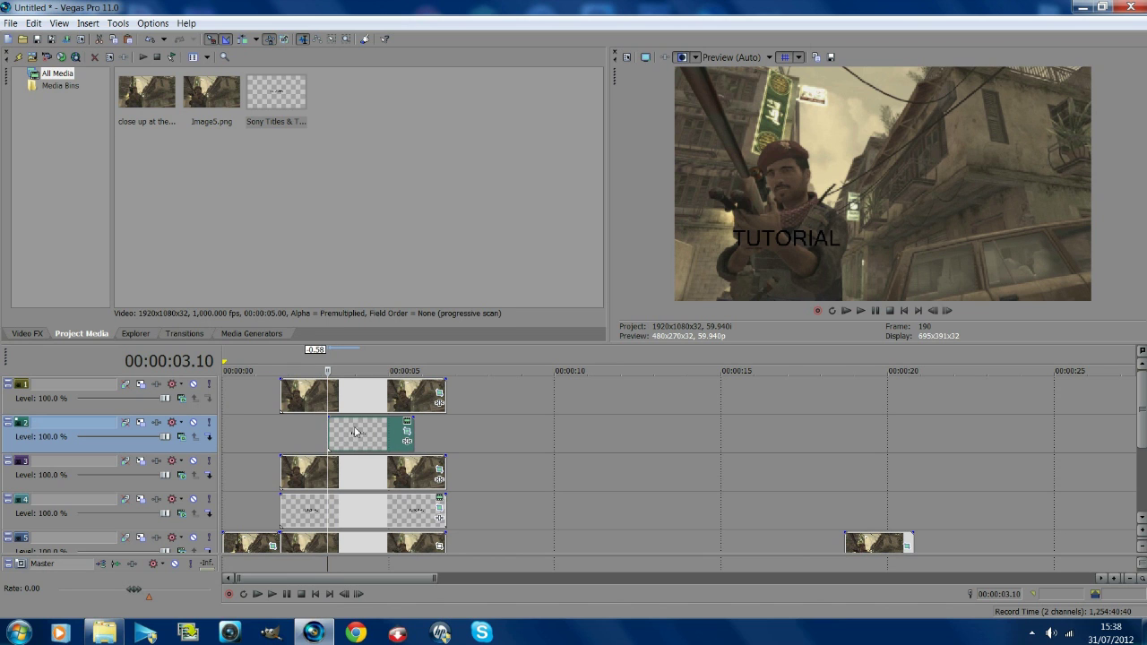
- Remove the copied slide keyframes from the second title in Pan/Crop, keeping only the position keyframe at the start
{"action": "left_click", "coordinate": [407, 422]}
{"action": "left_click_drag", "start_coordinate": [333, 439], "coordinate": [139, 435]}
{"action": "key", "text": "ctrl+z"}
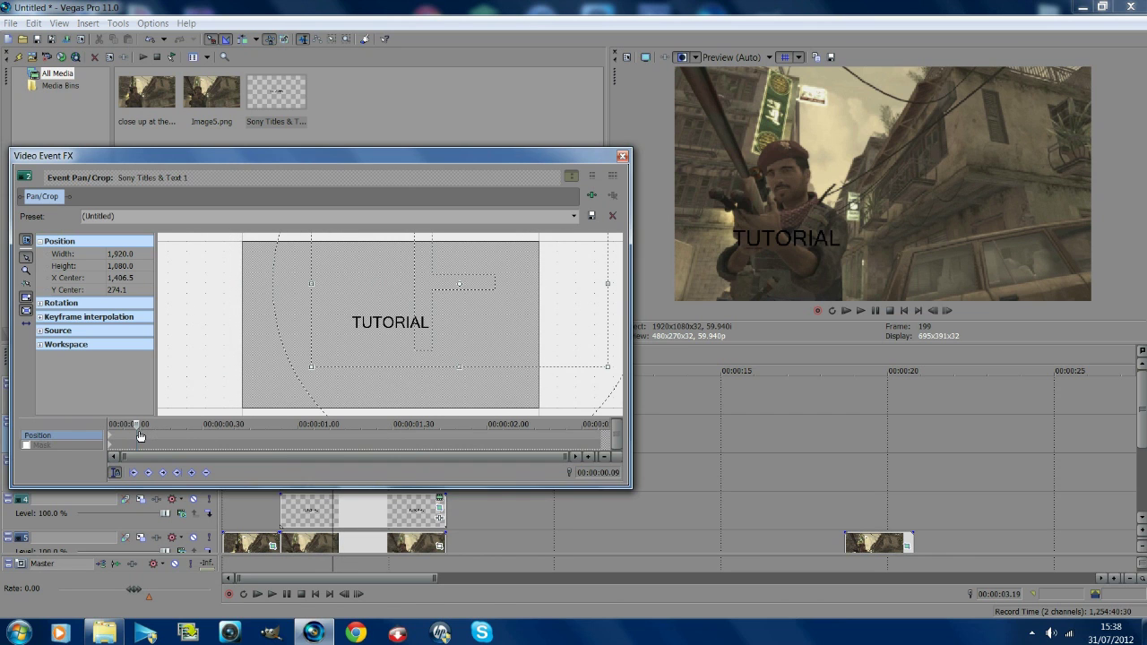
{"action": "left_click", "coordinate": [106, 435]}
- Move the second title above the car at X Center 551.4, Y Center 314.3 and tilt it to follow the car's roofline
{"action": "left_click_drag", "start_coordinate": [448, 338], "coordinate": [330, 340]}
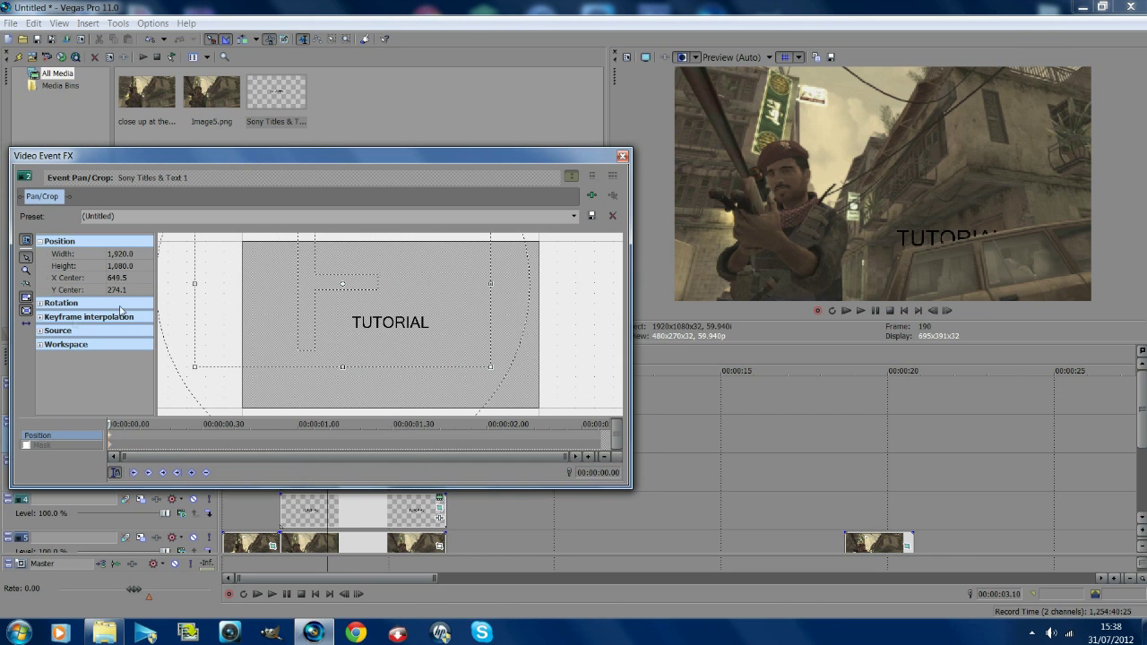
{"action": "left_click_drag", "start_coordinate": [436, 315], "coordinate": [417, 332]}
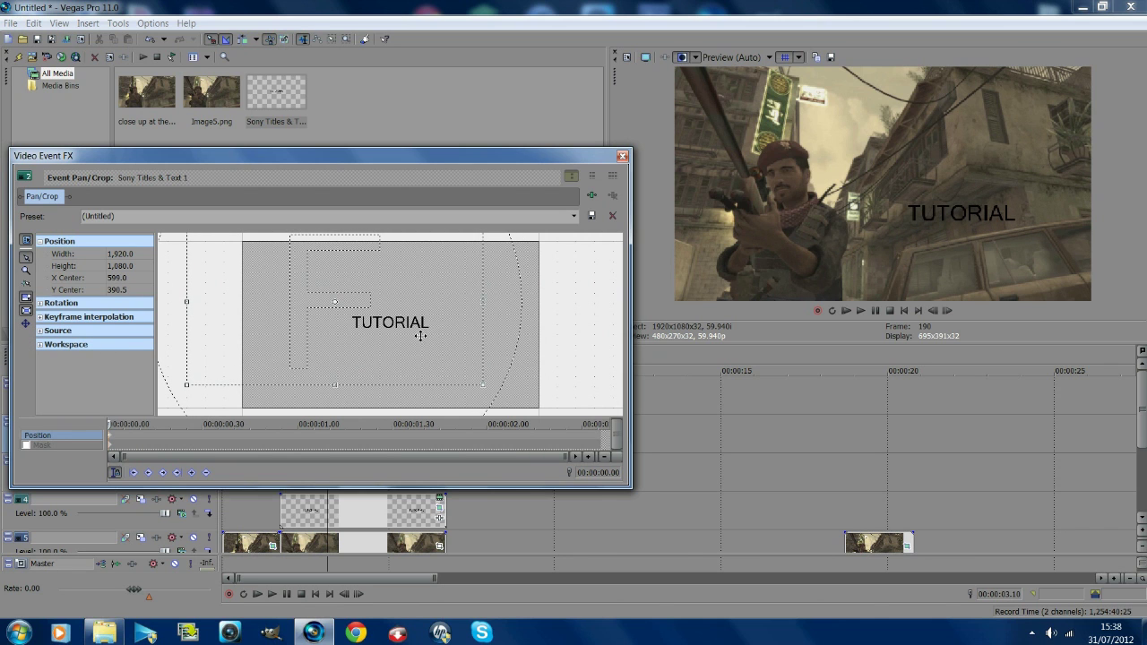
{"action": "mouse_move", "coordinate": [329, 397]}
{"action": "left_mouse_down"}
{"action": "mouse_move", "coordinate": [340, 398]}
{"action": "mouse_move", "coordinate": [314, 394]}
{"action": "left_mouse_up"}
{"action": "left_click_drag", "start_coordinate": [379, 339], "coordinate": [375, 328]}
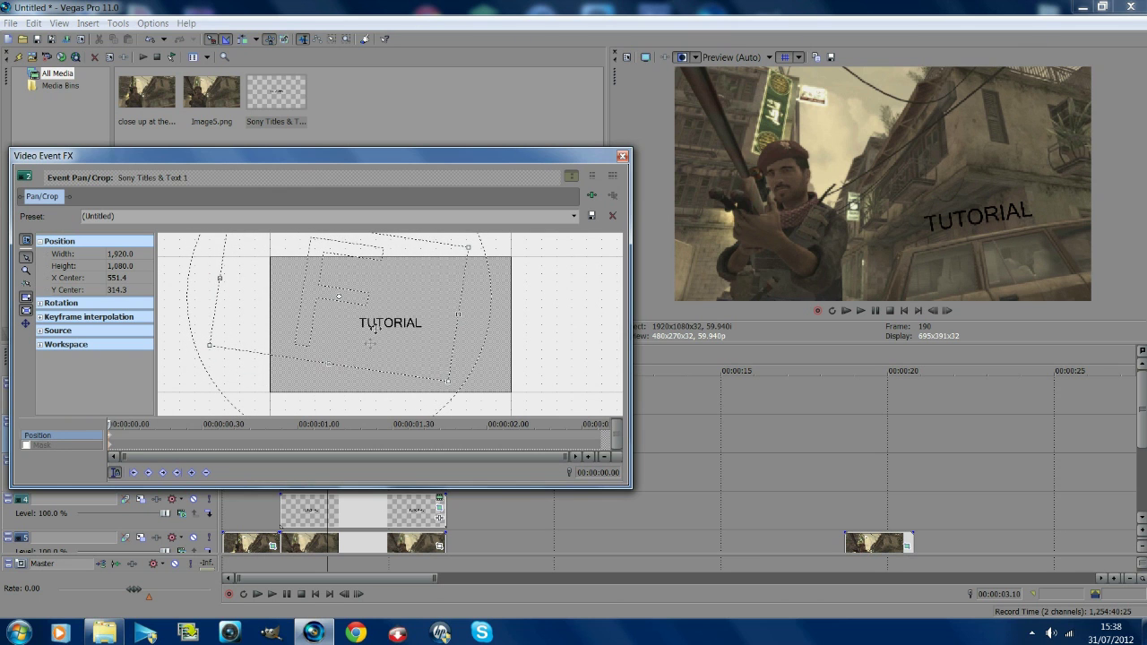
{"action": "left_click_drag", "start_coordinate": [326, 382], "coordinate": [325, 382]}
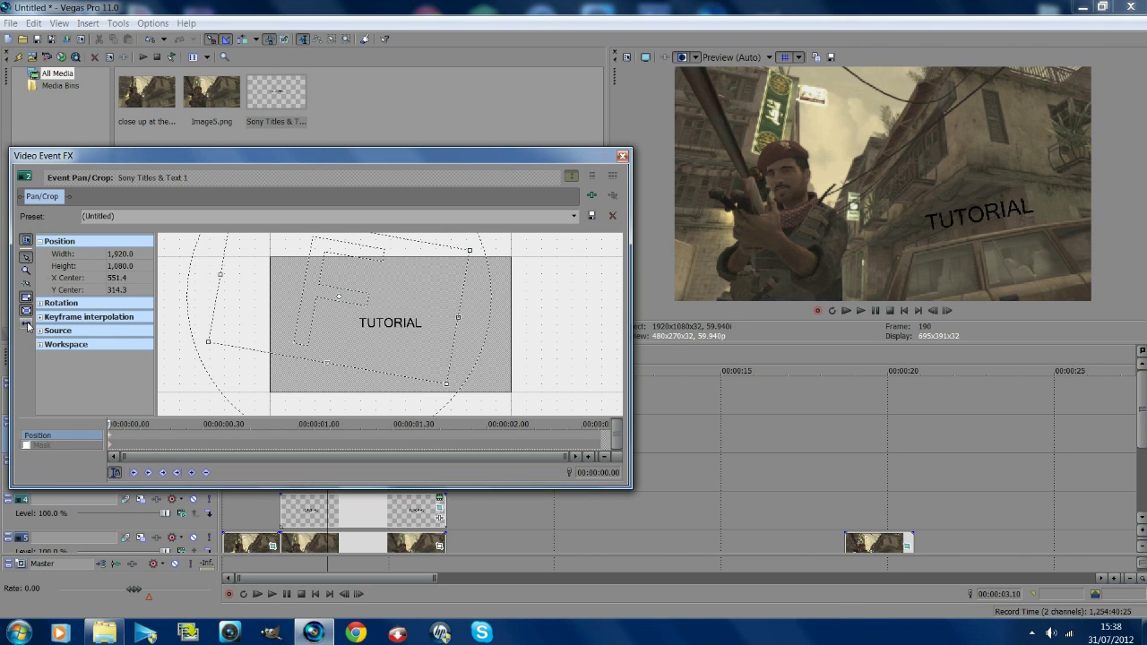
- Restrict movement to vertical and keyframe the second title rising from Y Center 147.5 at the start to 352.4 at 00:00:00.08
{"action": "left_click_drag", "start_coordinate": [343, 333], "coordinate": [342, 314]}
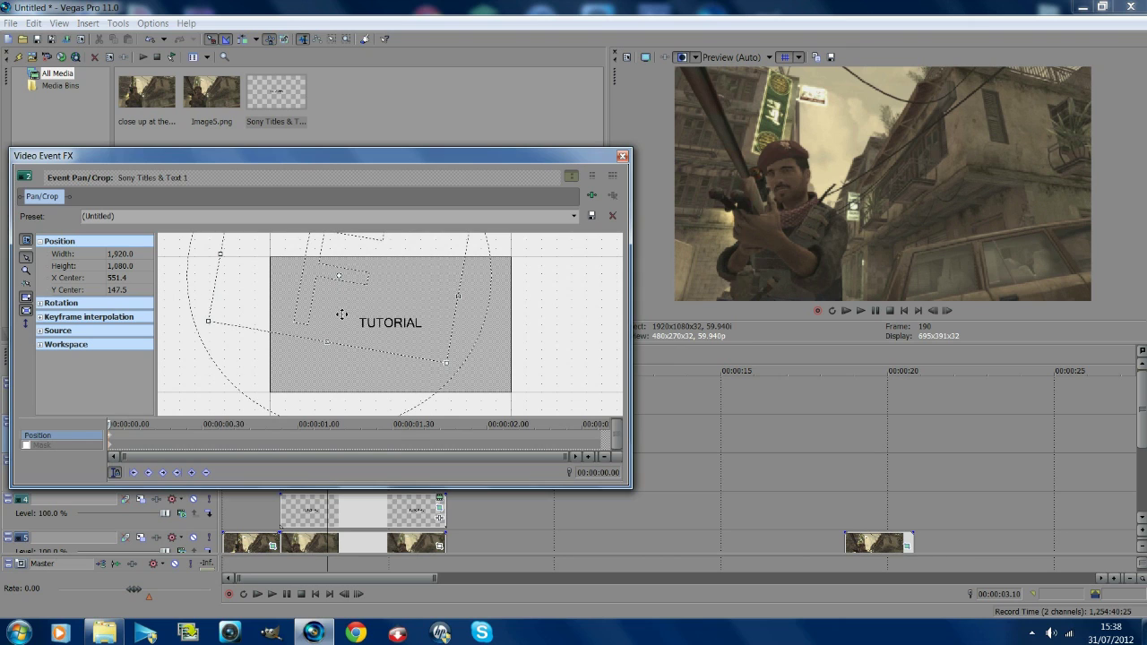
{"action": "left_click", "coordinate": [126, 425]}
{"action": "left_click", "coordinate": [131, 425]}
{"action": "left_click_drag", "start_coordinate": [390, 286], "coordinate": [391, 319]}
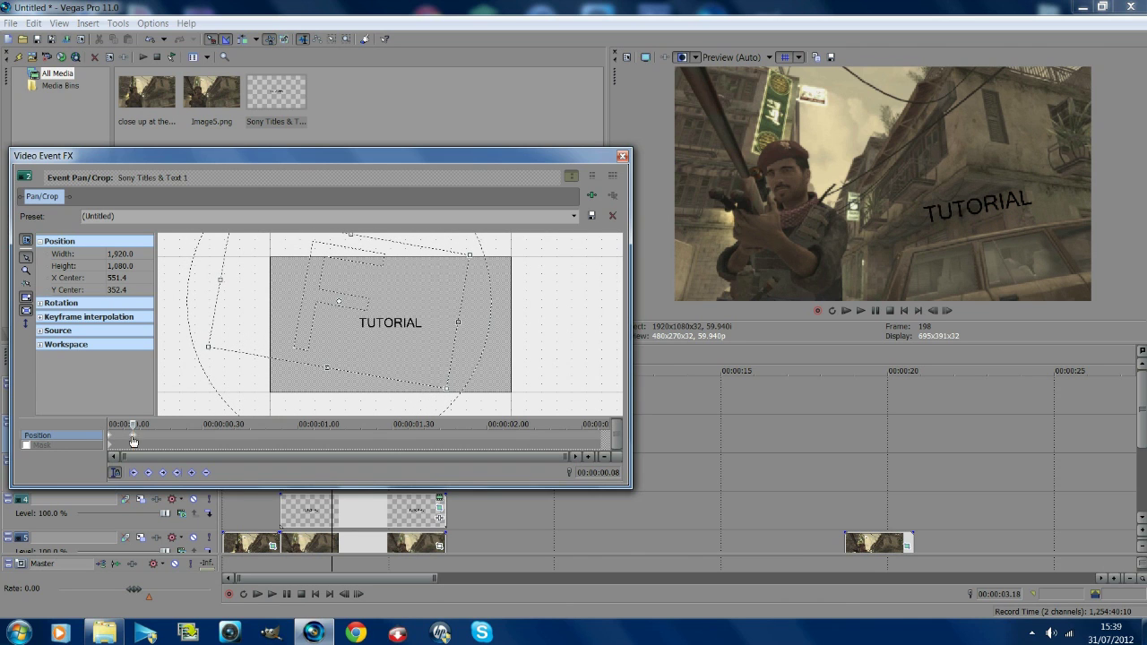
- Add bounce keyframes to the second title at Y Center 257.1 on 00:00:00.12 and Y Center 304.8 on 00:00:00.18, then close Pan/Crop
{"action": "left_click_drag", "start_coordinate": [132, 425], "coordinate": [146, 424]}
{"action": "left_click_drag", "start_coordinate": [383, 341], "coordinate": [384, 330]}
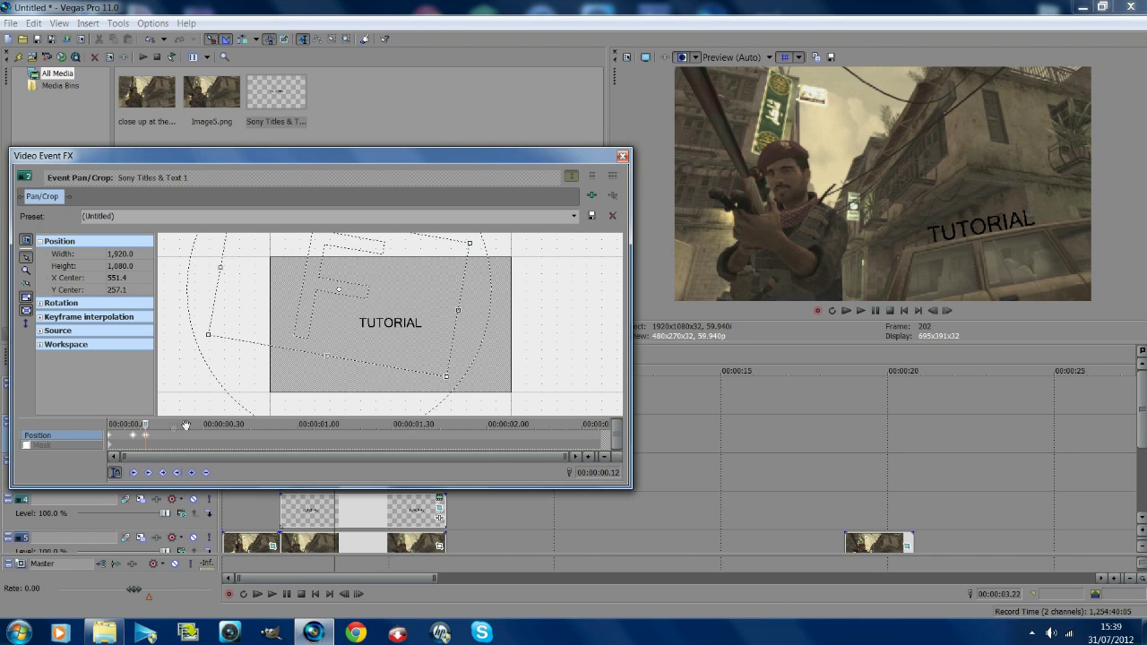
{"action": "left_click_drag", "start_coordinate": [145, 425], "coordinate": [164, 424]}
{"action": "left_click_drag", "start_coordinate": [373, 348], "coordinate": [376, 335]}
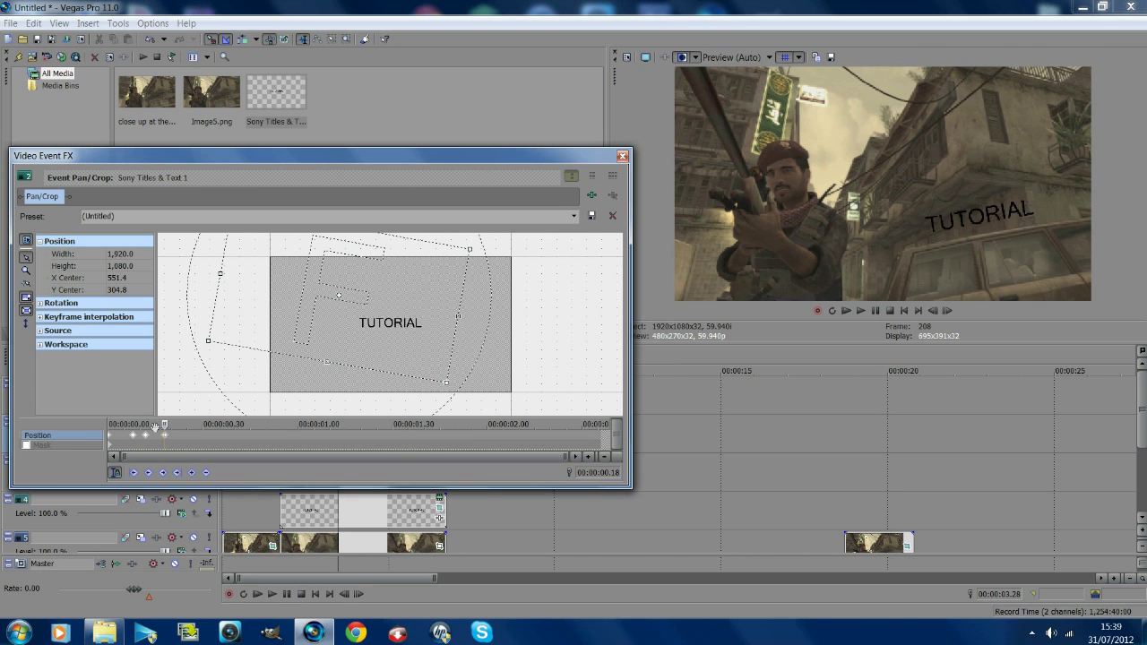
{"action": "left_click", "coordinate": [622, 157]}
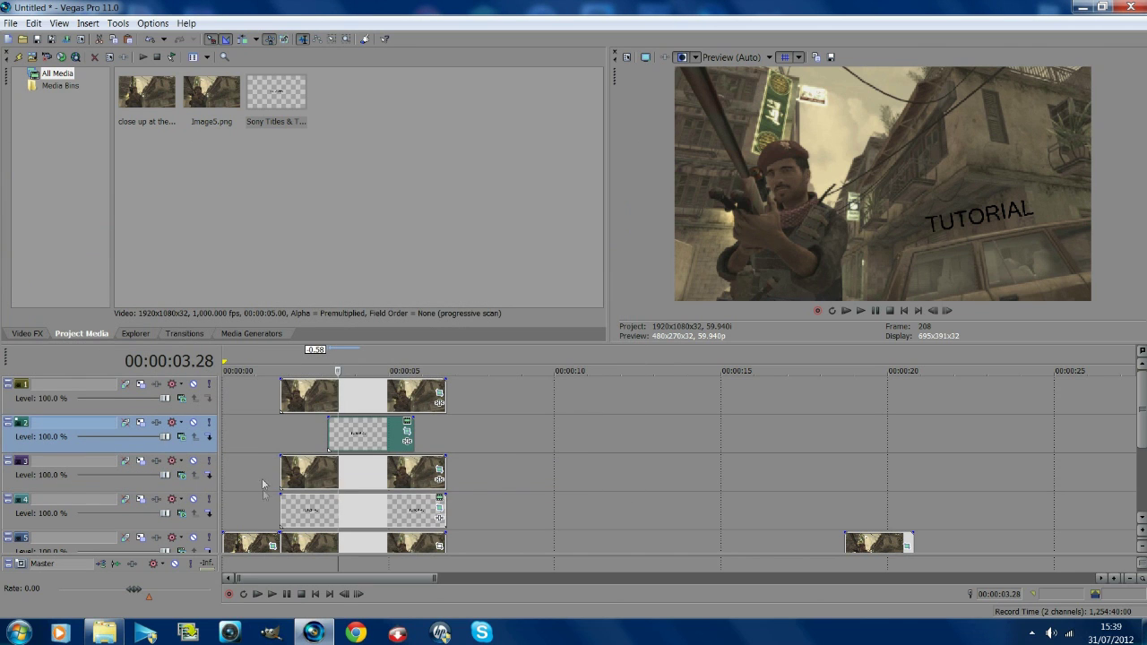
- Play back both title animations to check the second title's rise and bounce behind the car
{"action": "left_click", "coordinate": [877, 308]}
{"action": "left_click", "coordinate": [876, 310]}
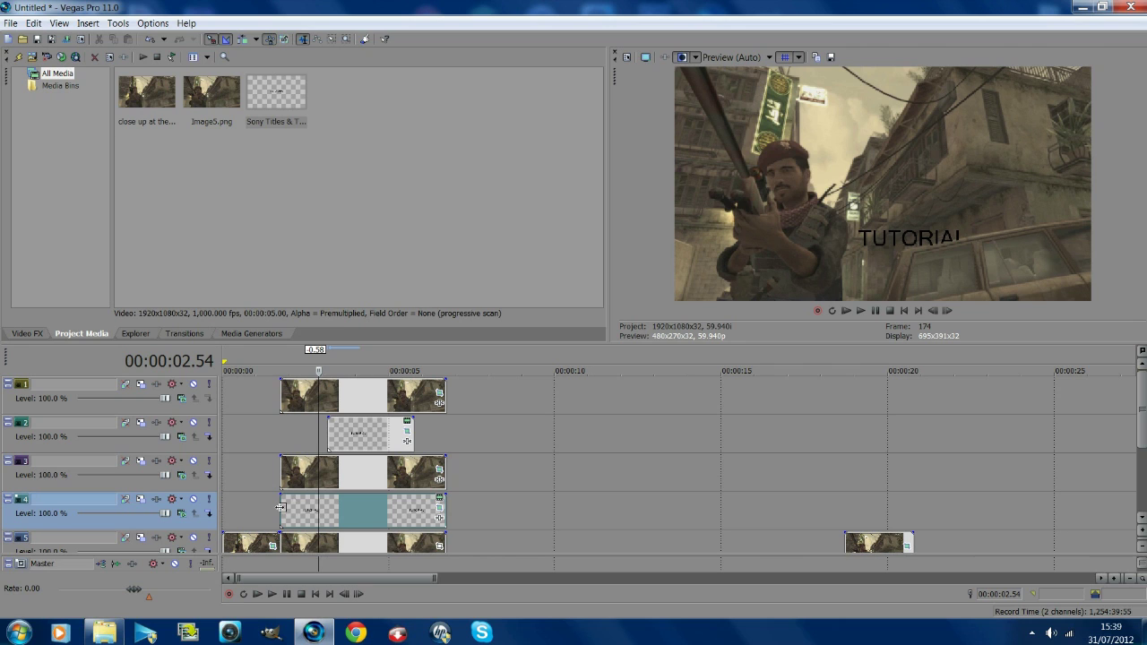
{"action": "key", "text": "Escape"}
{"action": "left_click", "coordinate": [861, 310]}
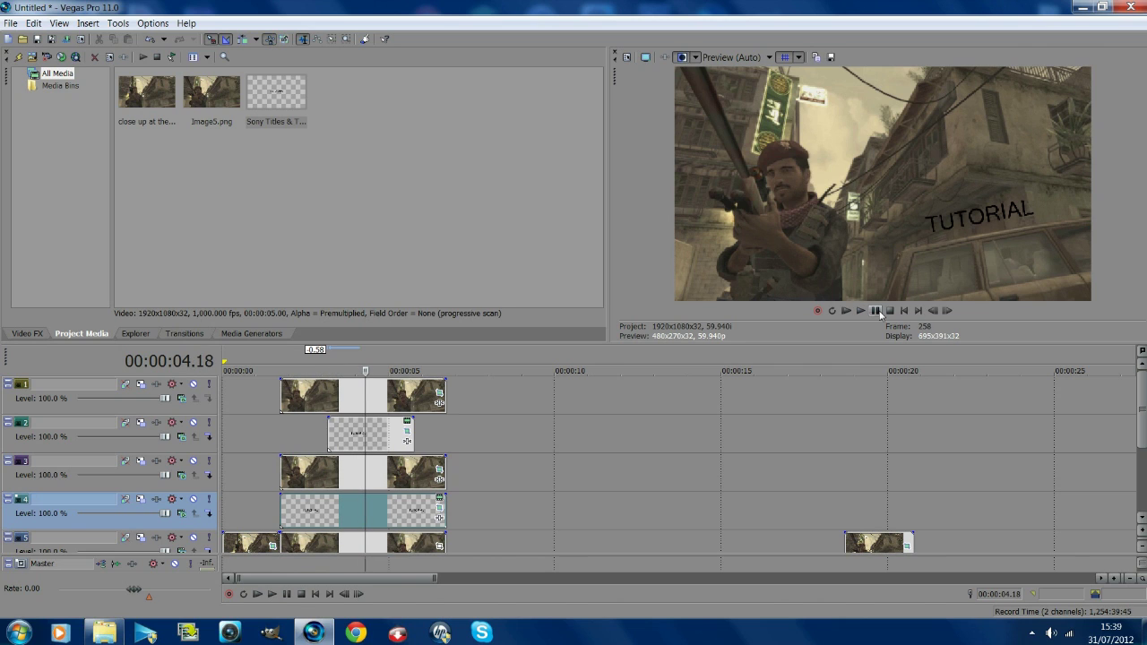
{"action": "left_click", "coordinate": [877, 311]}
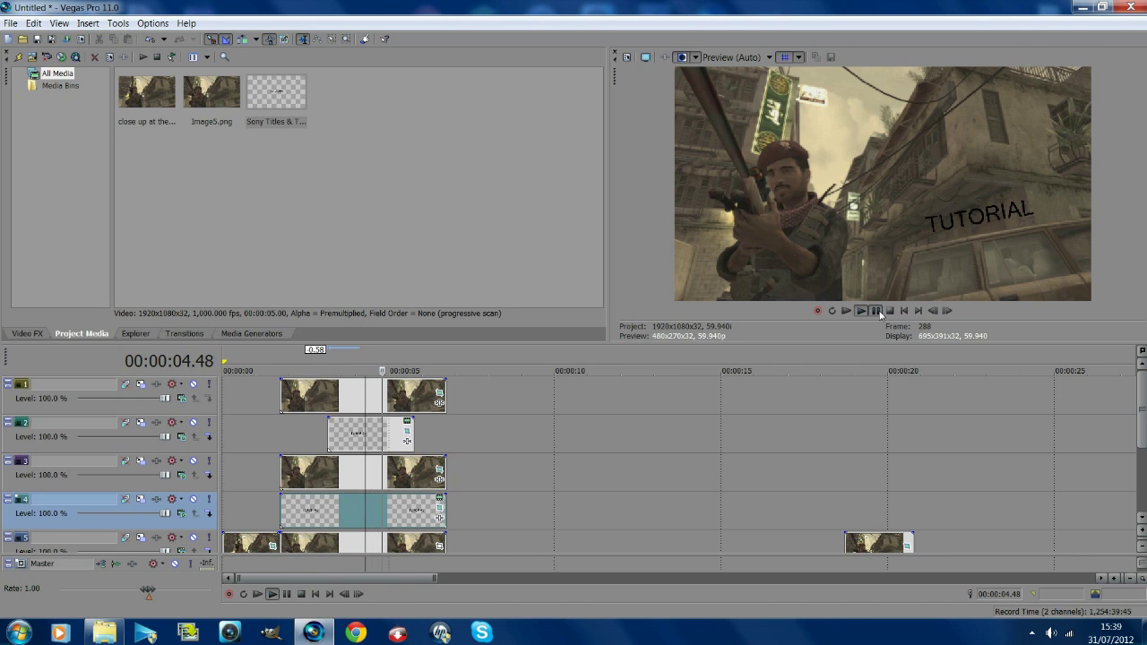
- Slow the second title's bounce by spacing its position keyframes farther apart in Pan/Crop, with the last near 00:00:00.45
{"action": "left_click", "coordinate": [330, 433]}
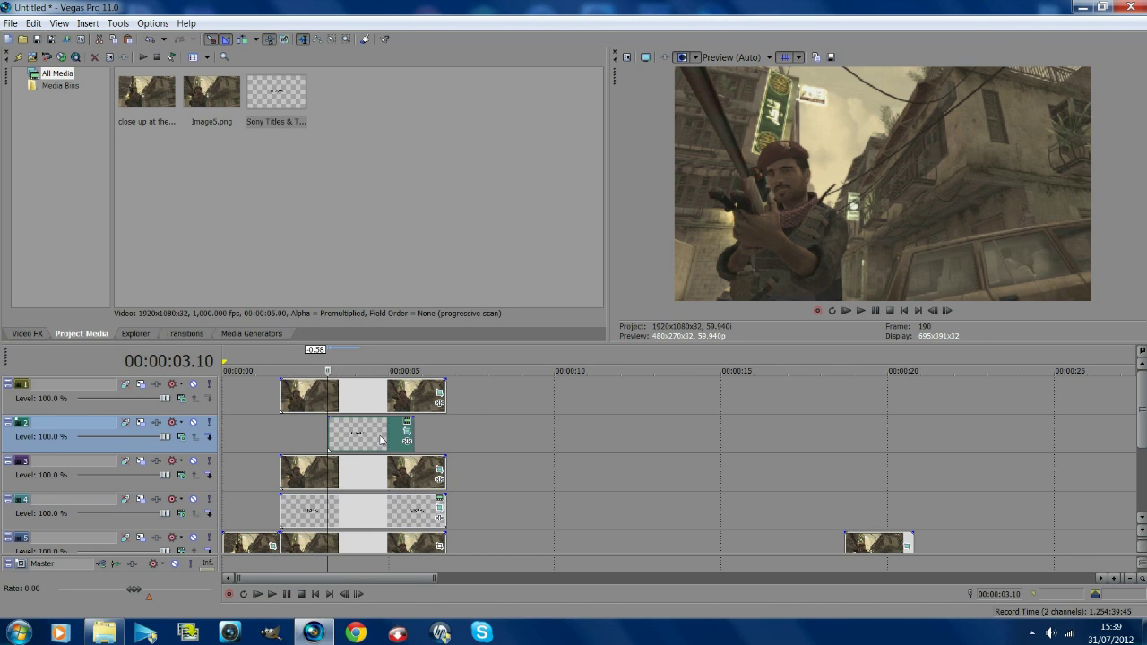
{"action": "left_click", "coordinate": [407, 435]}
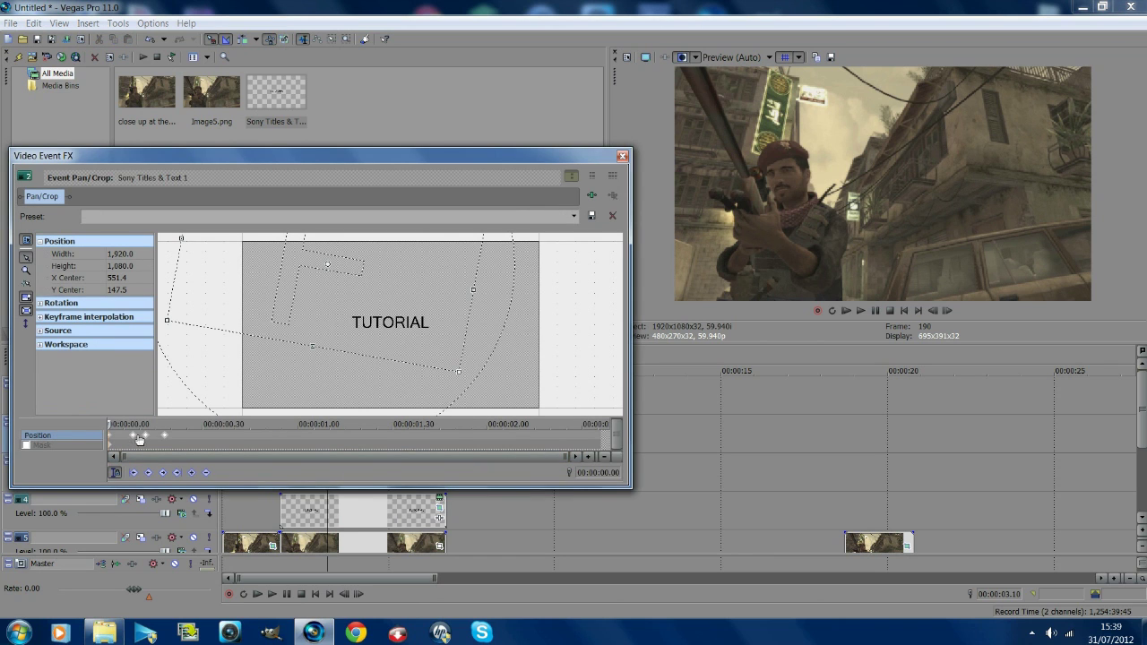
{"action": "left_click", "coordinate": [165, 437]}
{"action": "left_click_drag", "start_coordinate": [165, 436], "coordinate": [211, 436]}
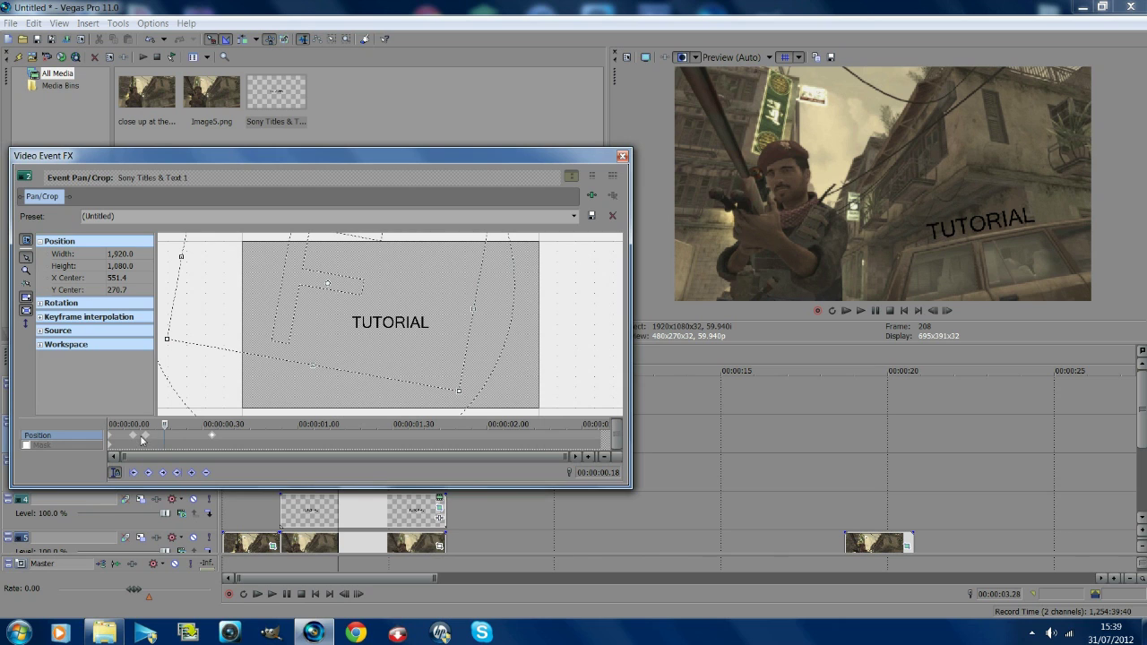
{"action": "left_click_drag", "start_coordinate": [149, 442], "coordinate": [238, 443]}
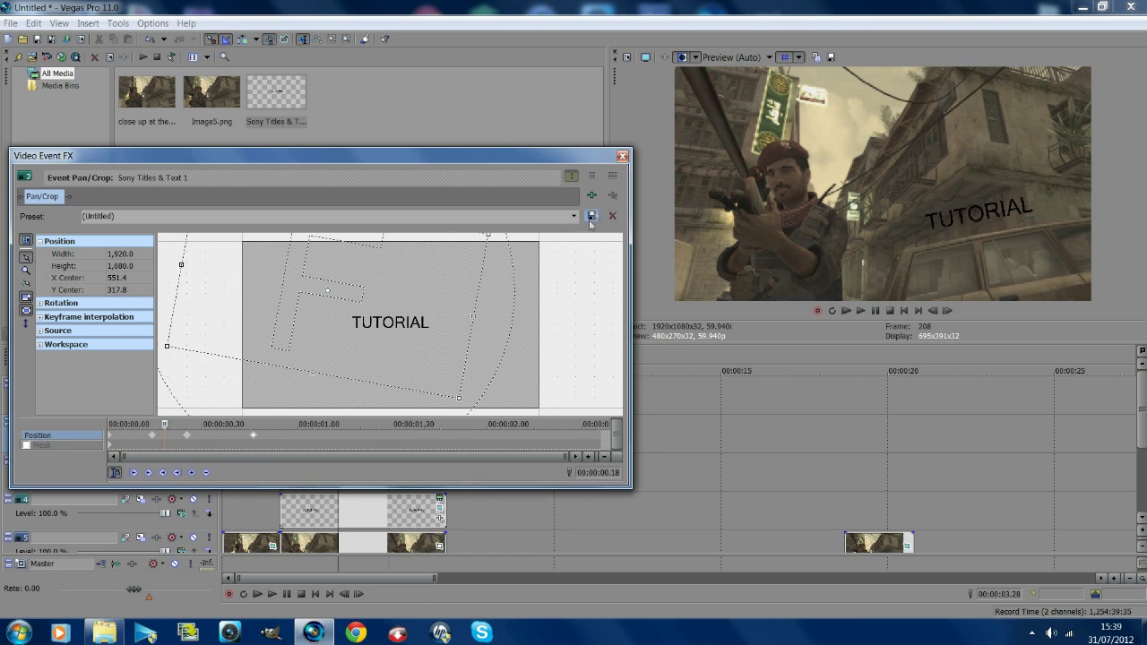
{"action": "left_click", "coordinate": [622, 156]}
- Play the timeline from the start of the second title at 00:00:03.10 to check the slower bounce
{"action": "left_click_drag", "start_coordinate": [311, 446], "coordinate": [331, 439]}
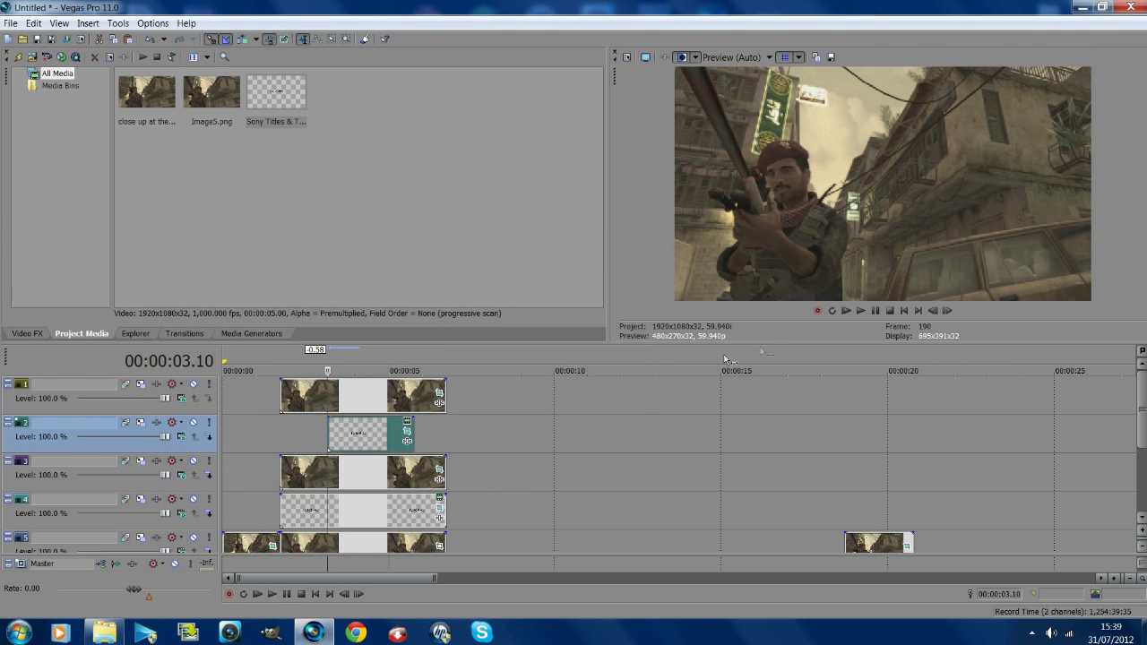
{"action": "left_click", "coordinate": [878, 312]}
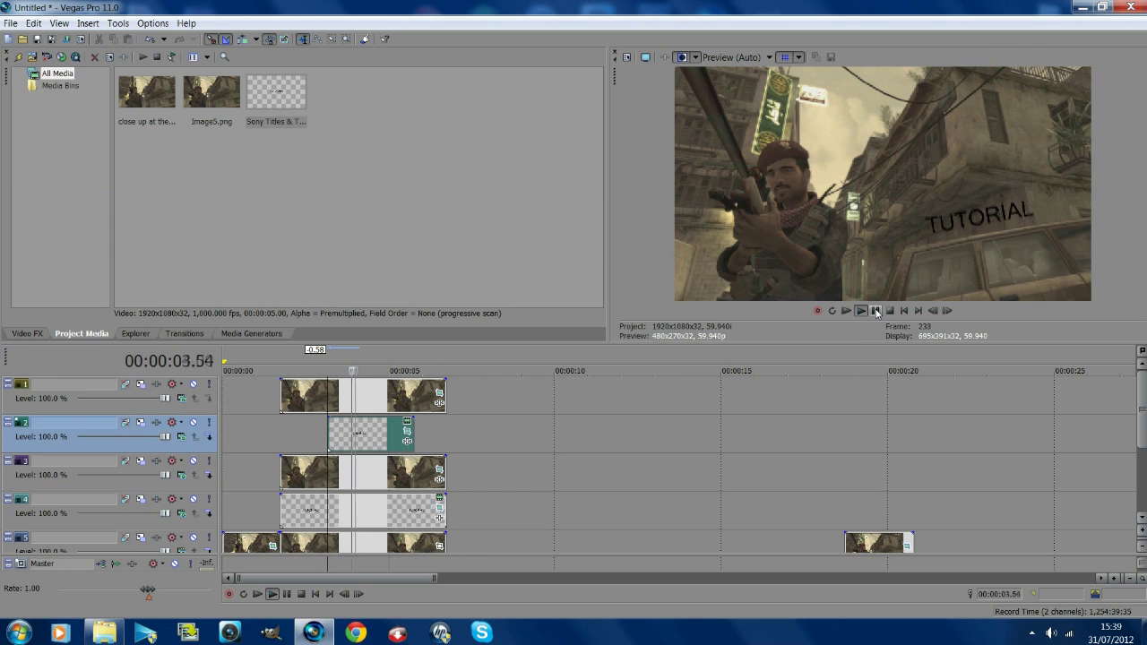
{"action": "left_click", "coordinate": [878, 312]}
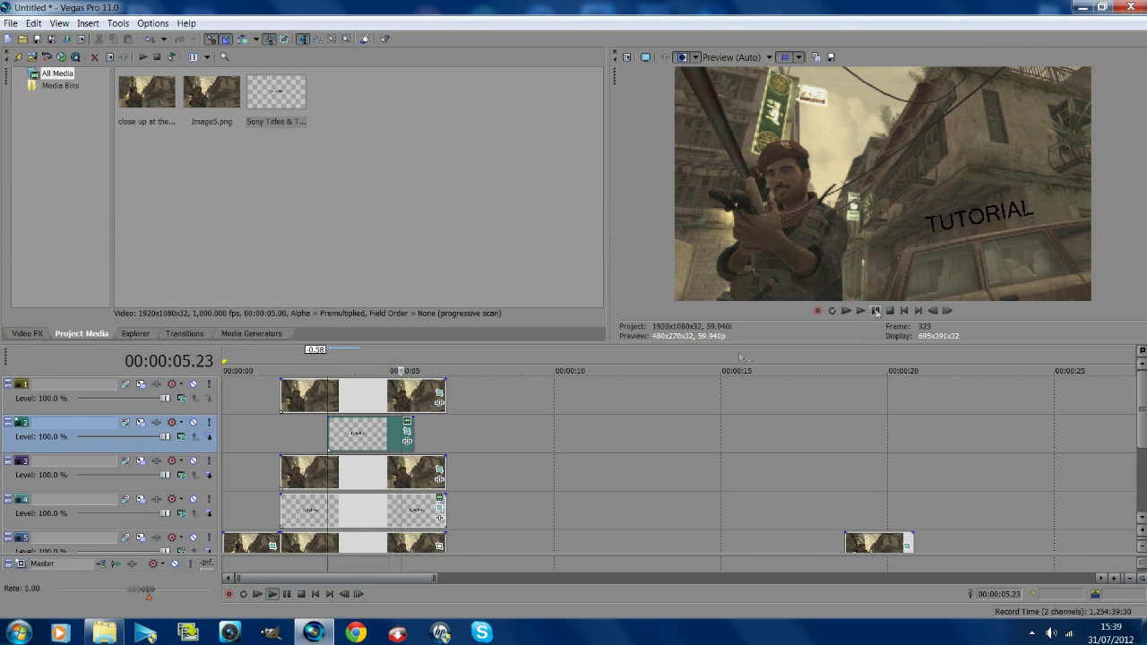
- Keyframe the second title dropping straight down out of sight behind the car by 00:00:05.03 on the timeline
{"action": "left_click", "coordinate": [383, 437]}
{"action": "left_click", "coordinate": [407, 422]}
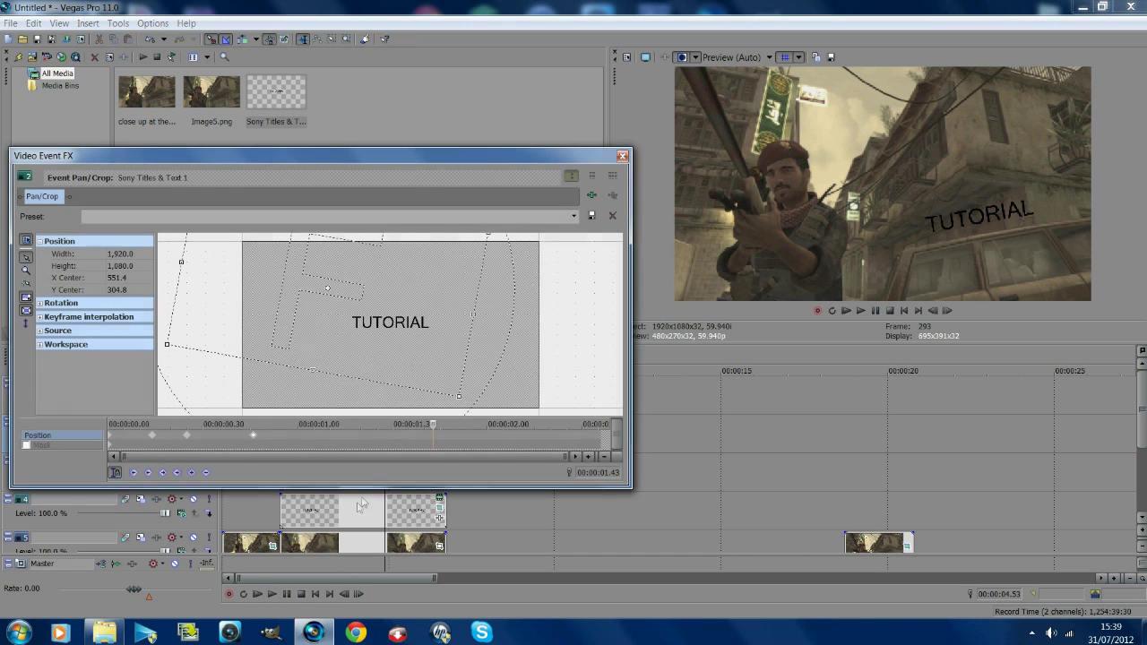
{"action": "left_click_drag", "start_coordinate": [434, 427], "coordinate": [461, 421]}
{"action": "left_click_drag", "start_coordinate": [416, 364], "coordinate": [416, 303]}
{"action": "left_click", "coordinate": [622, 156]}
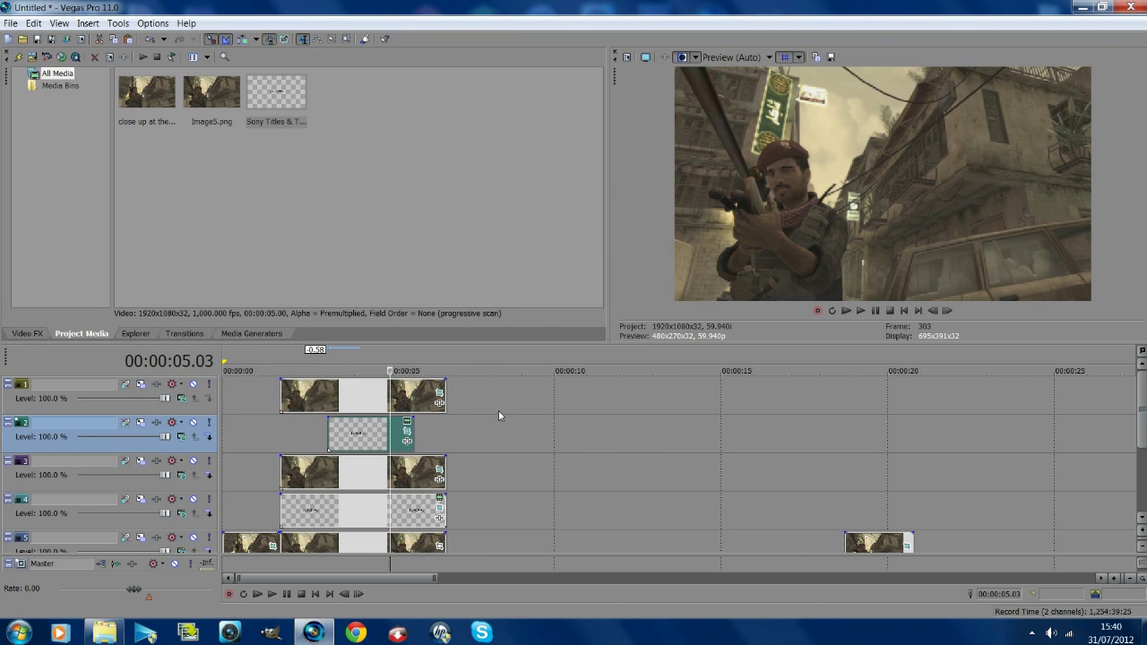
- Play the freeze-frame sequence to review both titles appearing and disappearing
{"action": "left_click", "coordinate": [890, 311]}
{"action": "left_click", "coordinate": [877, 311]}
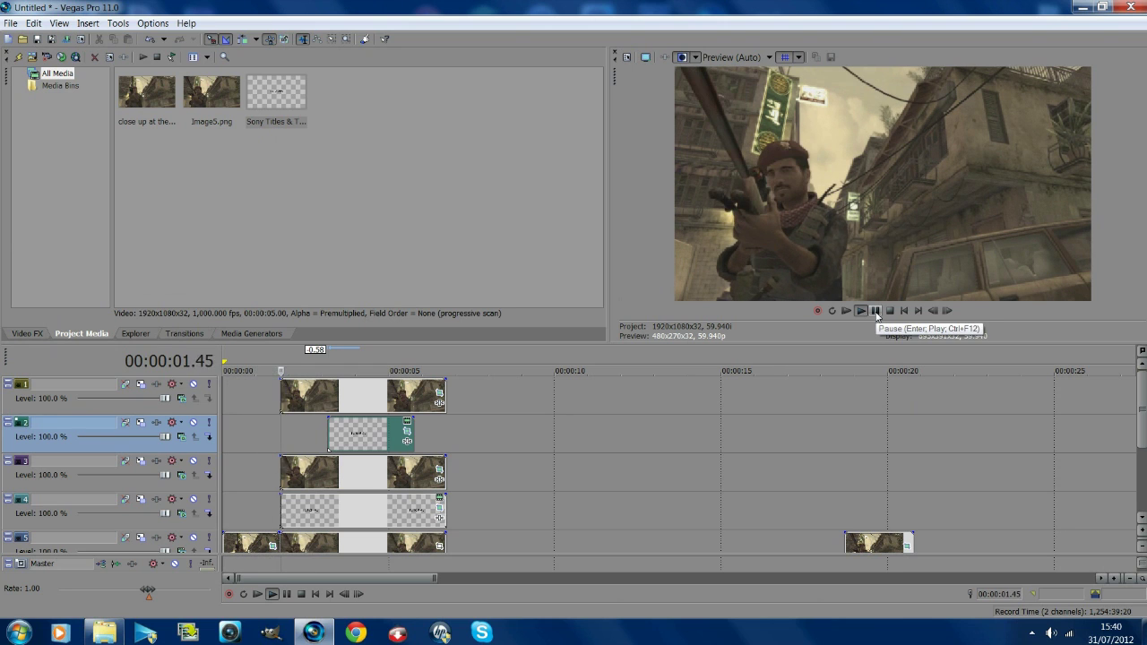